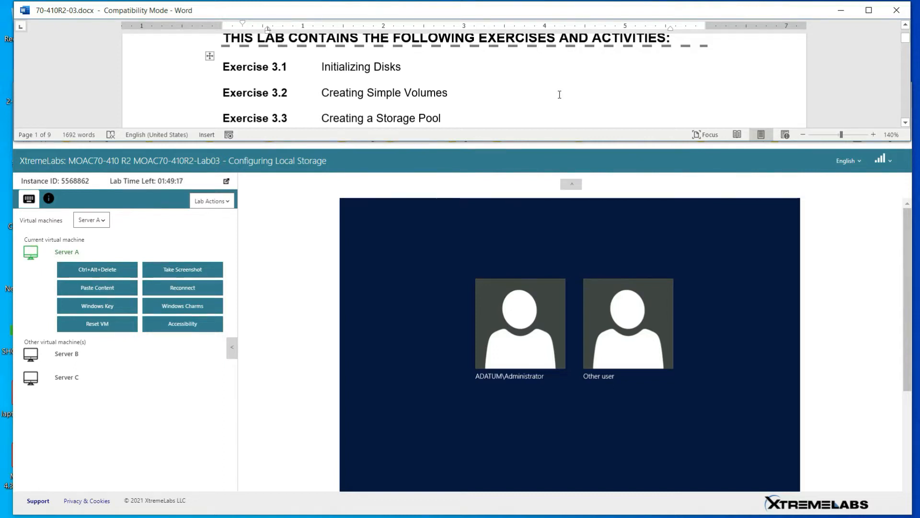
# Scroll the lab manual down to Exercise 3.1, step 1, which says to log on to SERVERC
pyautogui.scroll(-2, 506, 95)
pyautogui.scroll(-10, 506, 95)
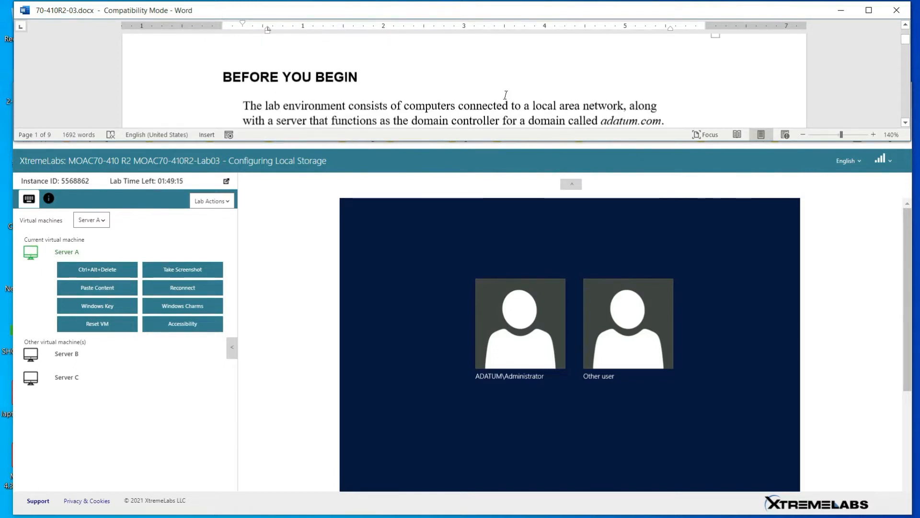
pyautogui.scroll(-6, 506, 95)
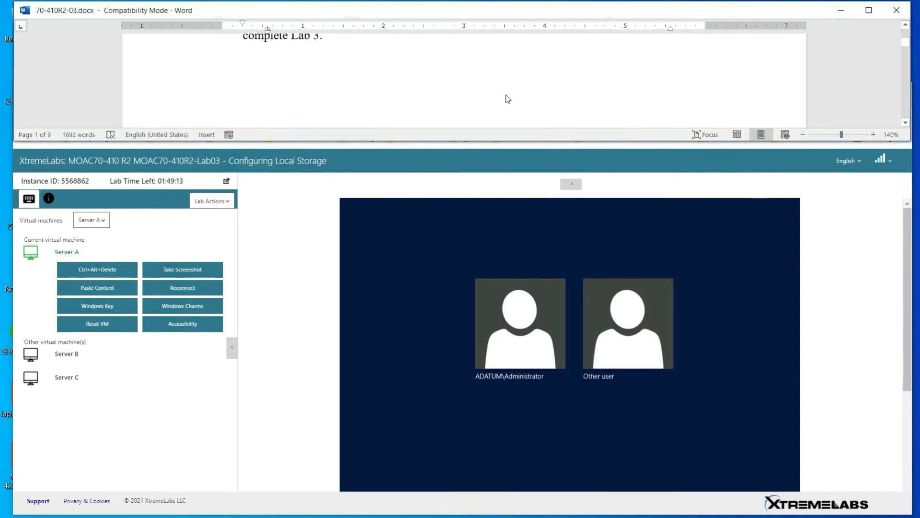
pyautogui.scroll(-8, 508, 95)
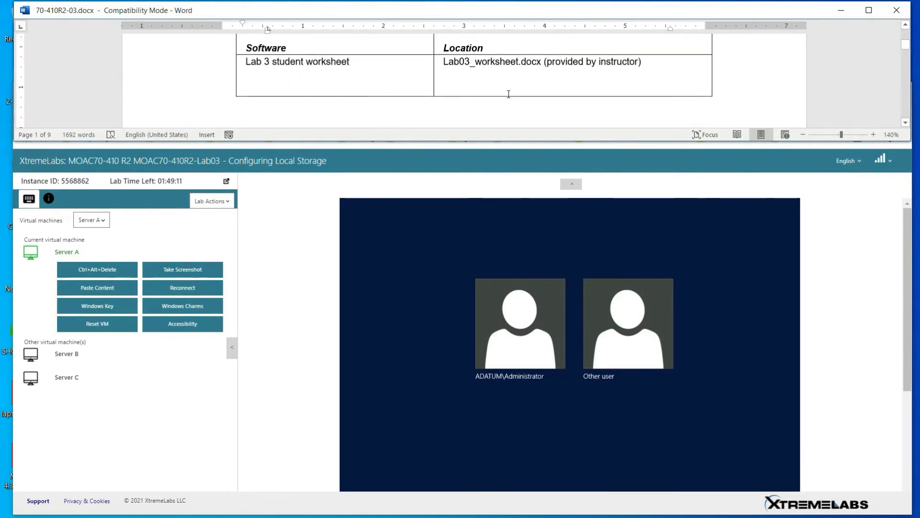
pyautogui.scroll(-8, 508, 94)
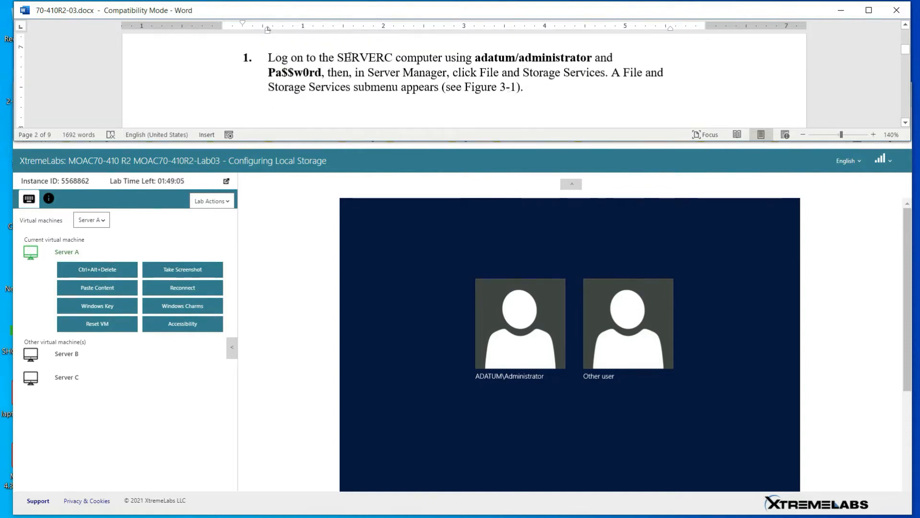
# Switch the lab view to Server C and enlarge its sign-in screen
pyautogui.click(105, 222)
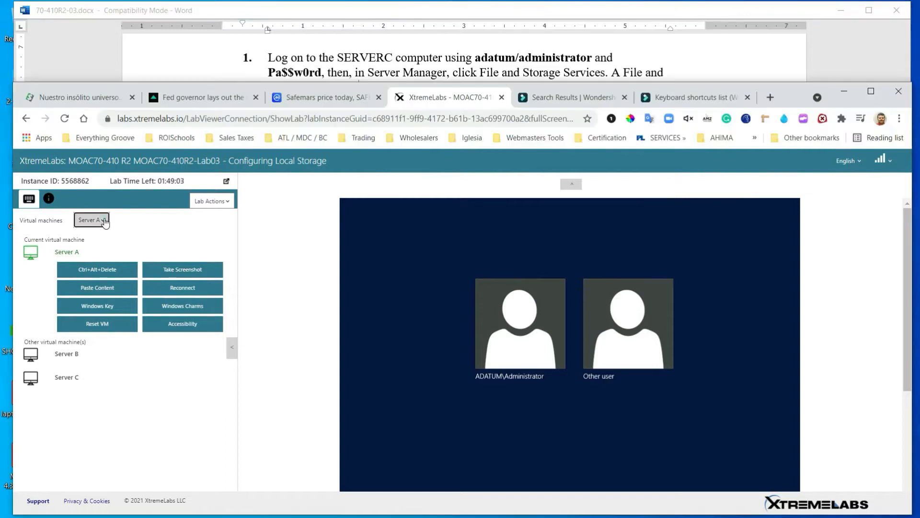
pyautogui.click(107, 258)
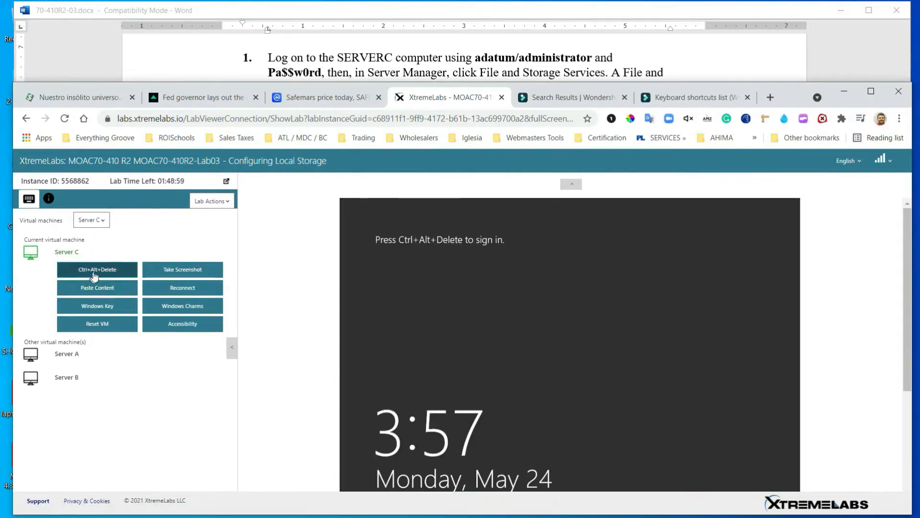
pyautogui.click(98, 272)
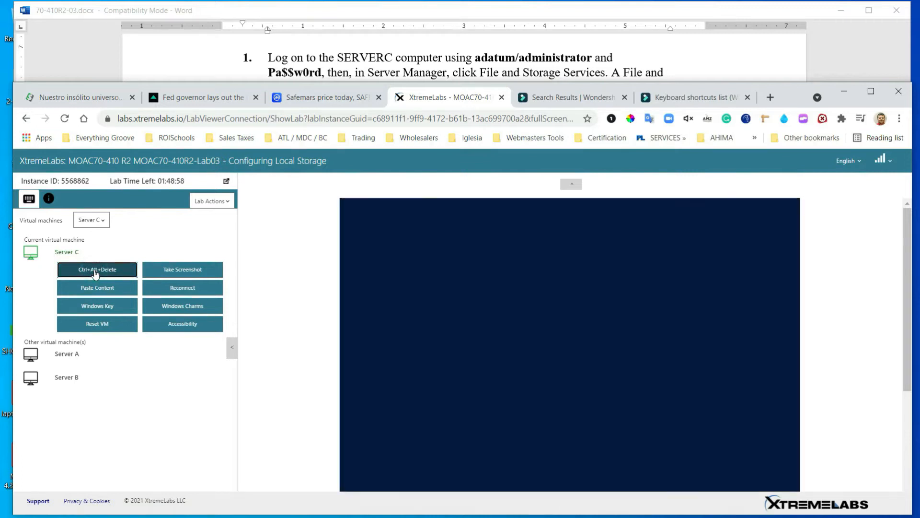
pyautogui.click(232, 348)
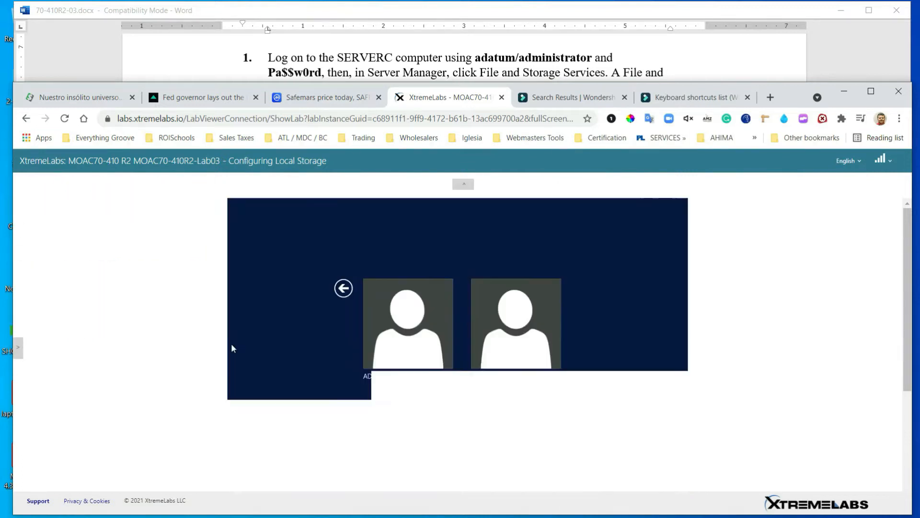
pyautogui.click(500, 11)
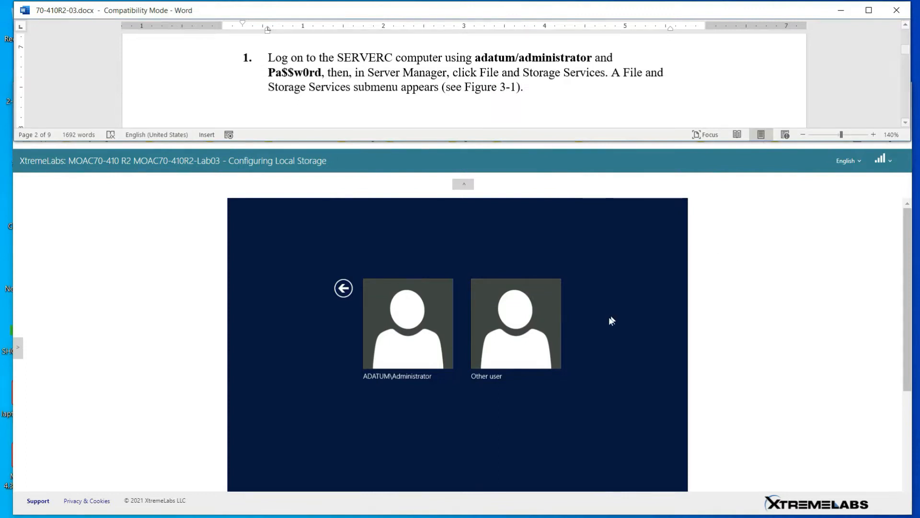
pyautogui.click(462, 186)
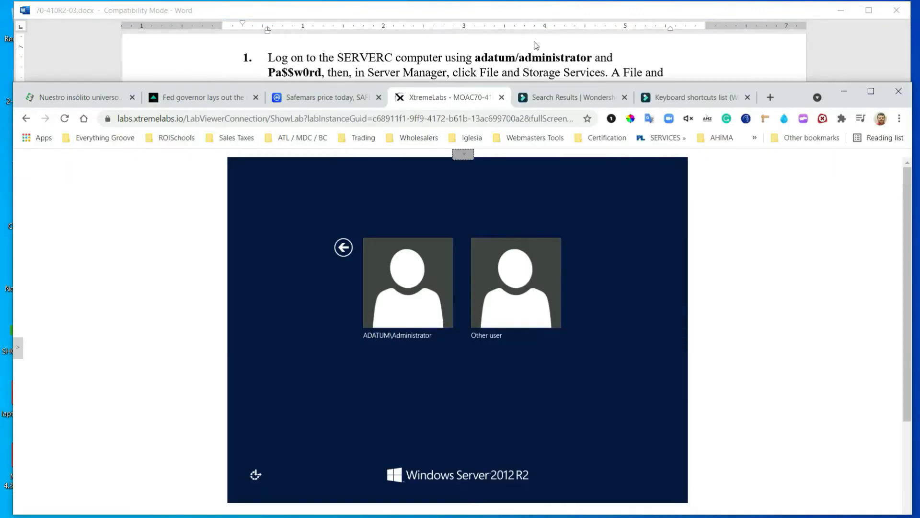
pyautogui.click(705, 11)
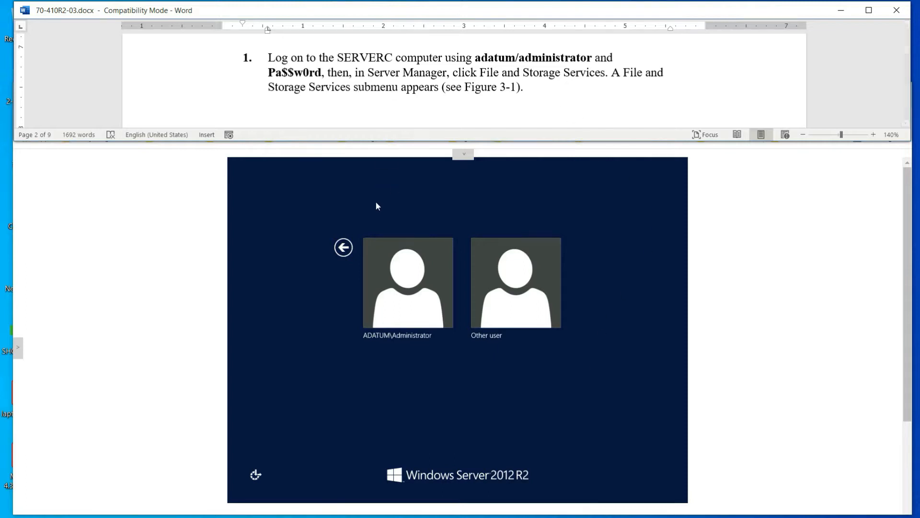
# Sign in as ADATUM\Administrator with the lab password, retyping it after one failed attempt
pyautogui.click(428, 287)
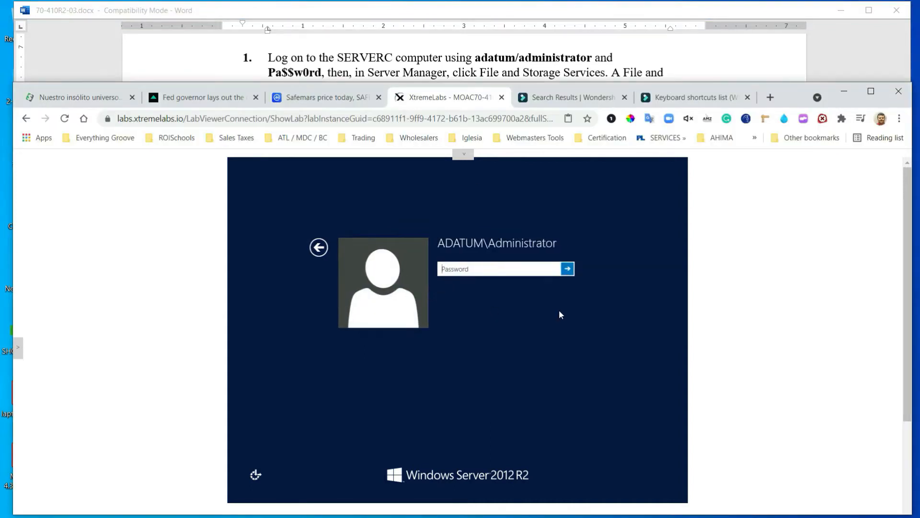
pyautogui.click(541, 66)
pyautogui.click(500, 273)
pyautogui.press('capslock')
pyautogui.write('Pa$$w0rd')
pyautogui.press('Return')
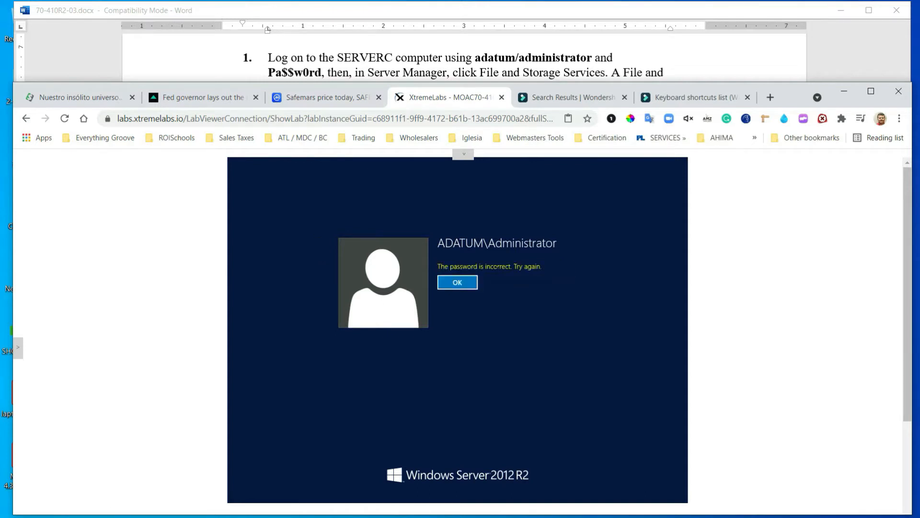
pyautogui.click(454, 283)
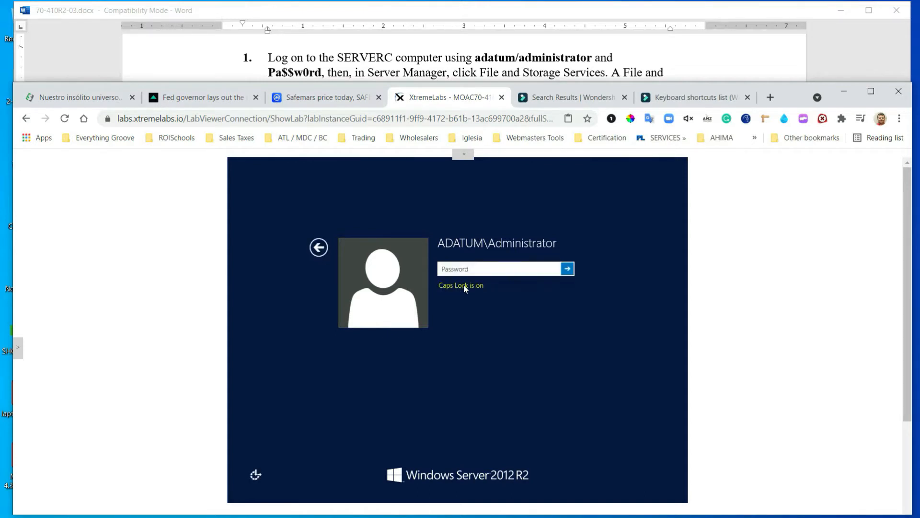
pyautogui.write('Pa')
pyautogui.press('BackSpace')
pyautogui.write('P')
pyautogui.write('a$$w0rd')
pyautogui.press('Return')
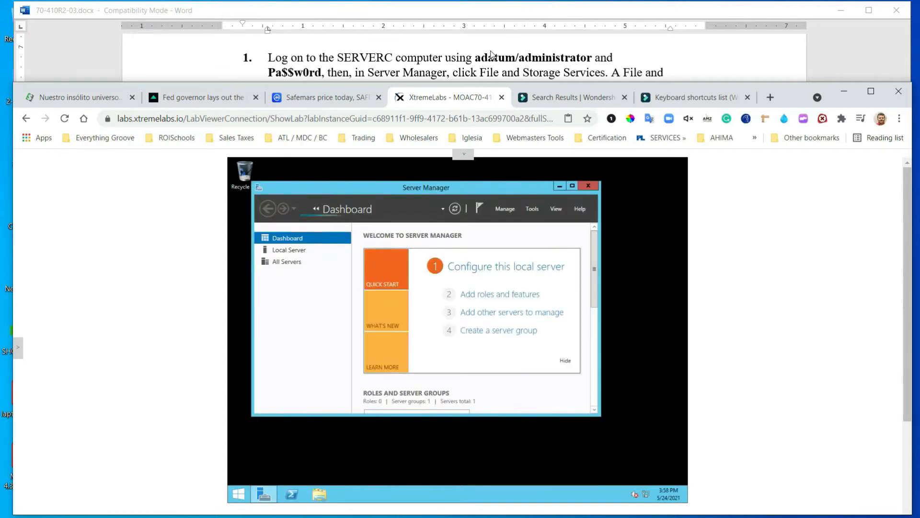
# Go to File and Storage Services > Disks to list one online disk and three offline 20 GB disks
pyautogui.scroll(-3, 493, 57)
pyautogui.scroll(-3, 497, 62)
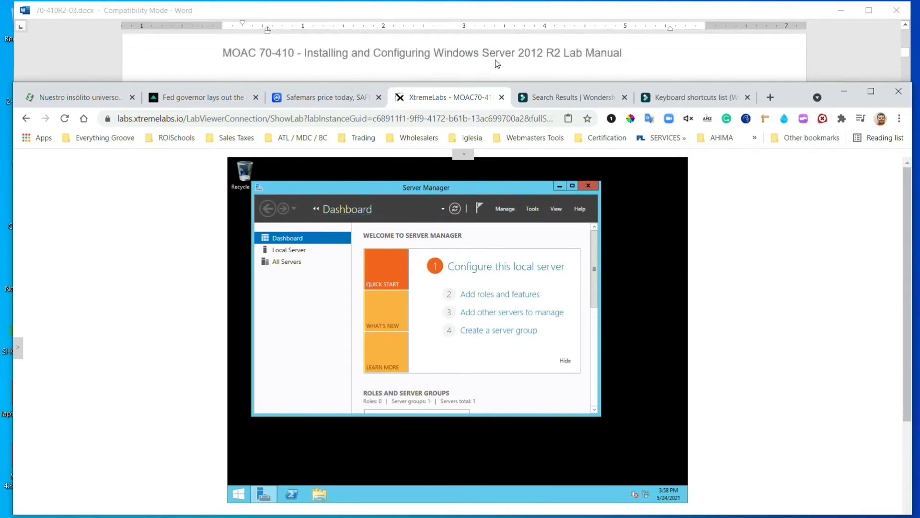
pyautogui.scroll(-5, 497, 63)
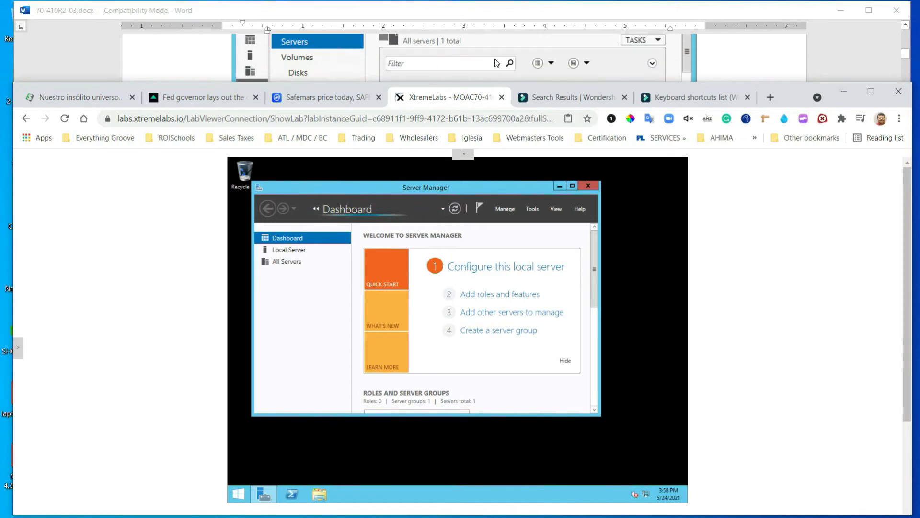
pyautogui.scroll(-3, 497, 63)
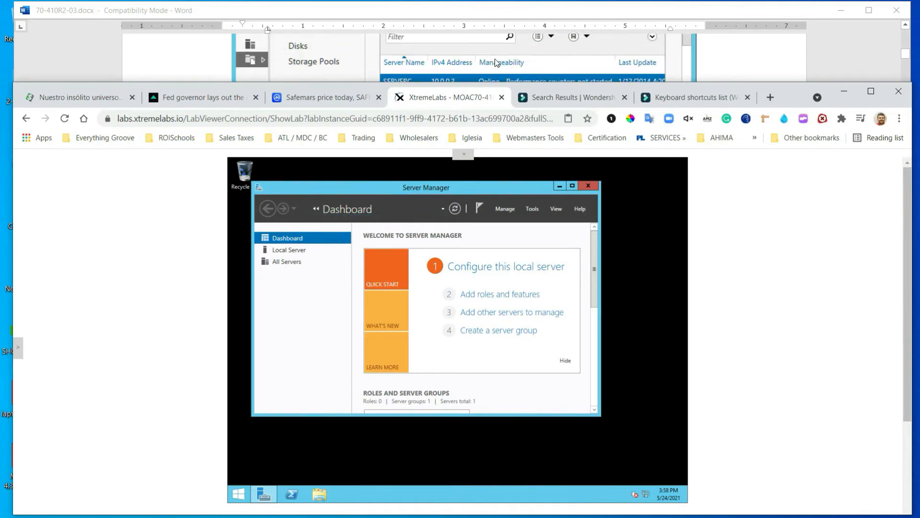
pyautogui.scroll(-5, 496, 63)
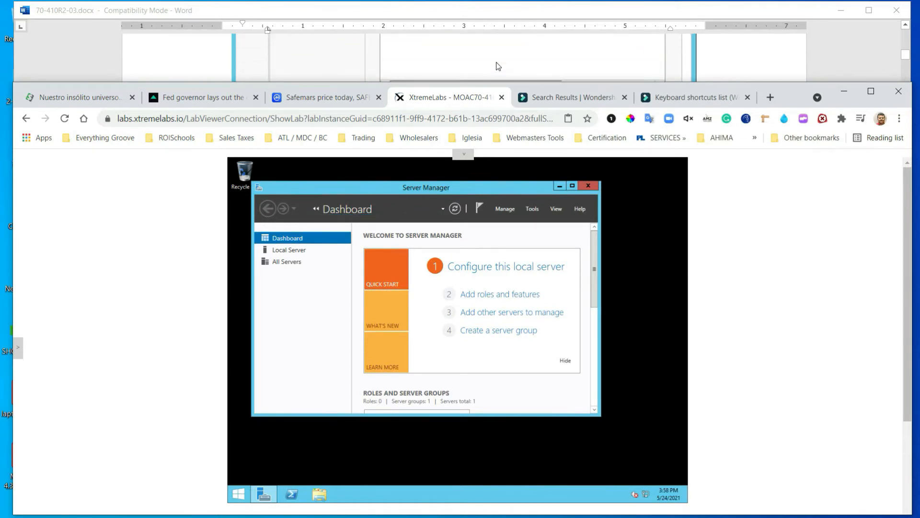
pyautogui.scroll(-5, 496, 61)
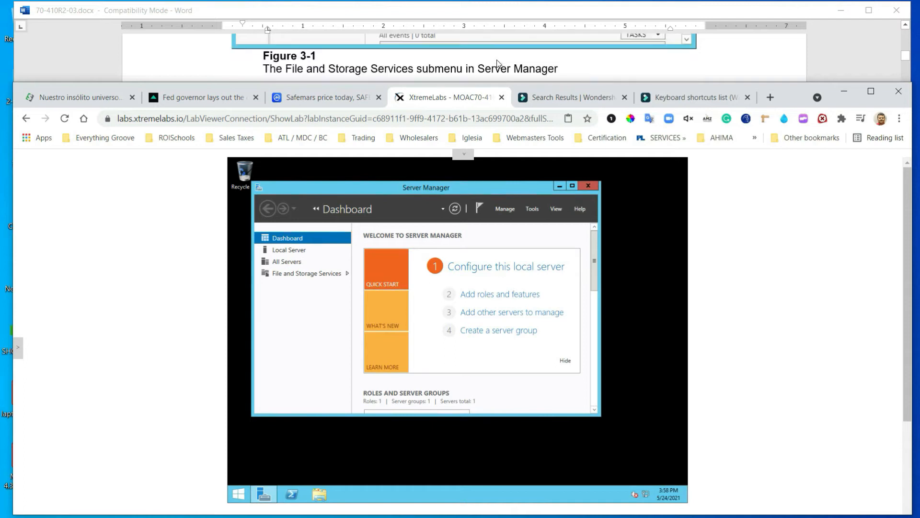
pyautogui.scroll(-1, 497, 62)
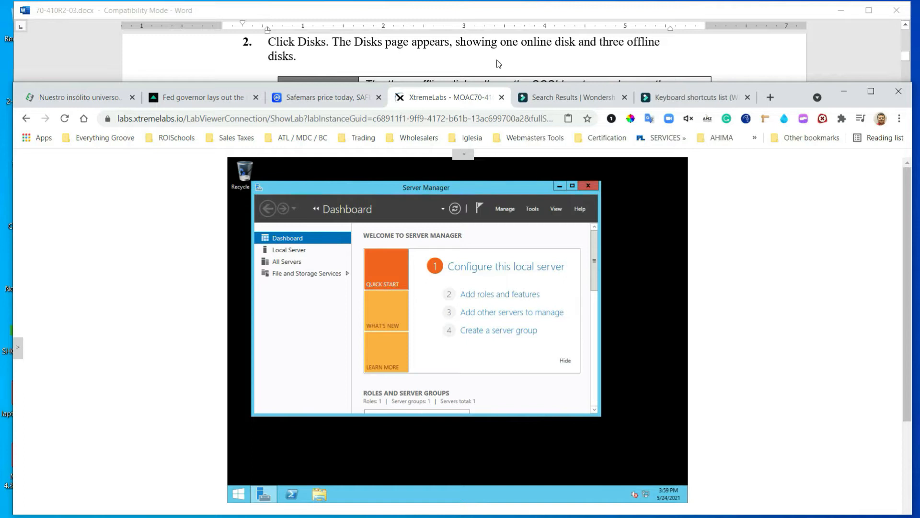
pyautogui.click(294, 277)
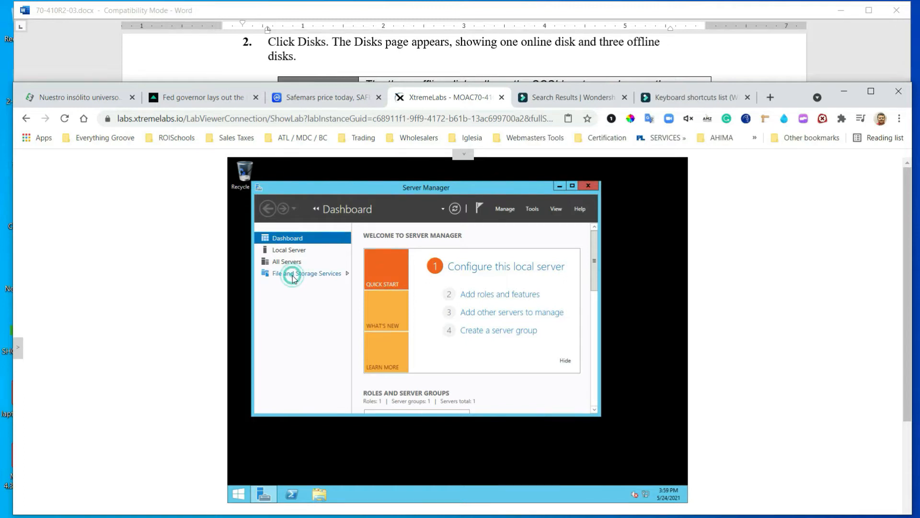
pyautogui.scroll(-1, 496, 58)
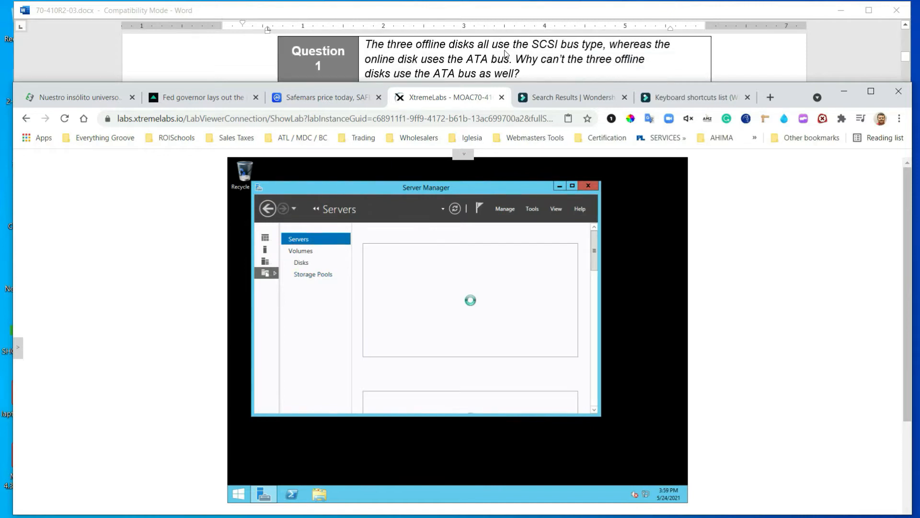
pyautogui.scroll(1, 498, 50)
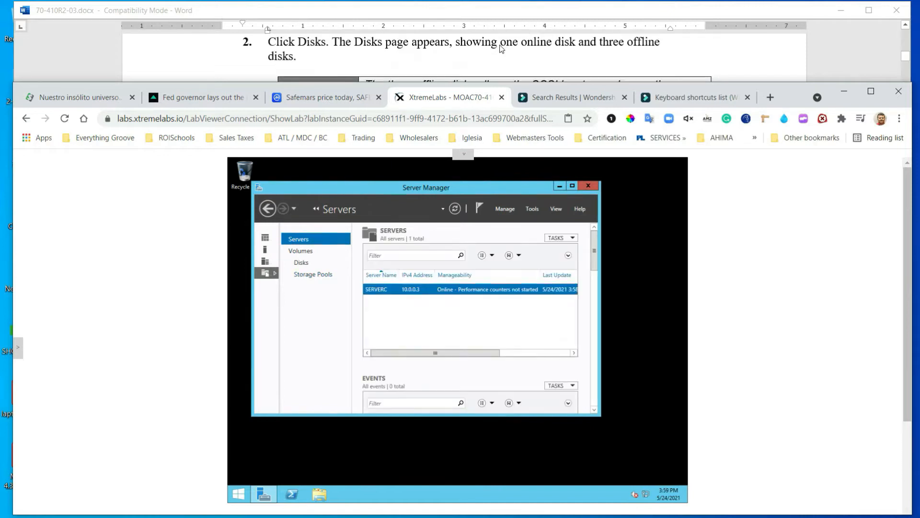
pyautogui.click(301, 263)
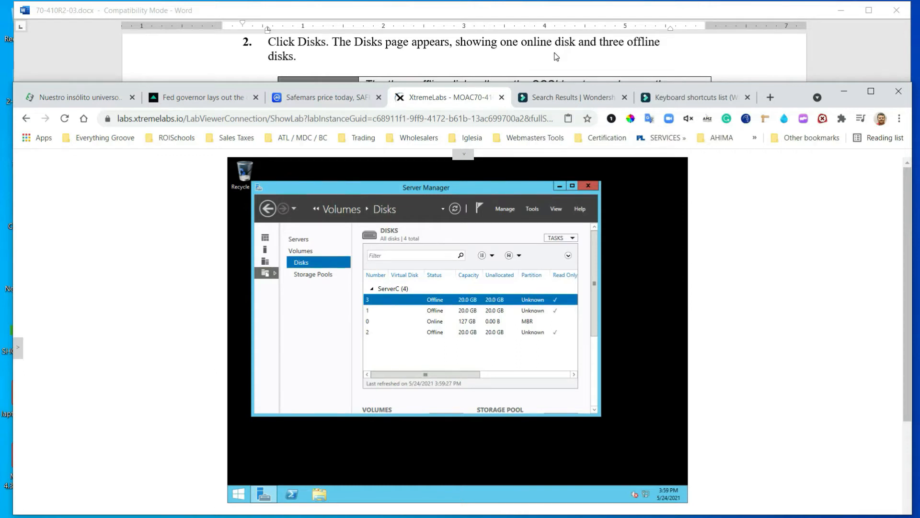
# Use Bring Online on offline disk 1 and confirm with Yes
pyautogui.scroll(-5, 556, 57)
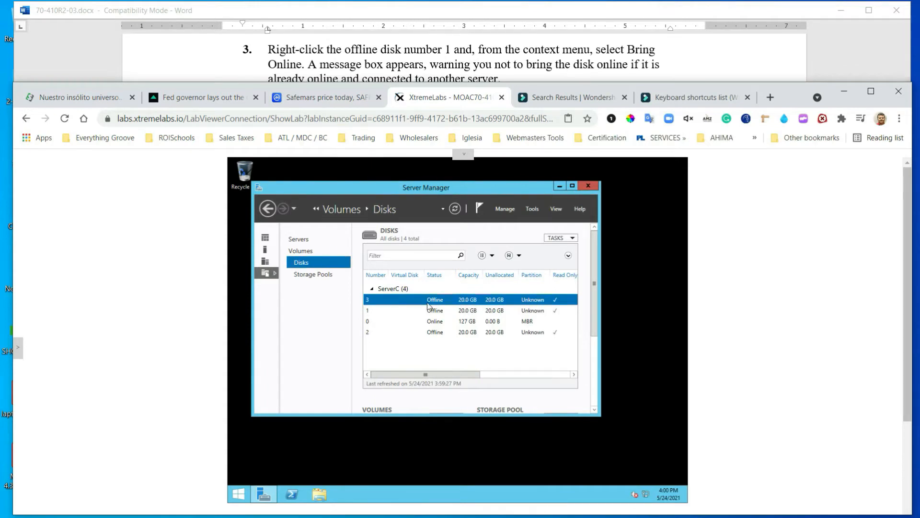
pyautogui.rightClick(383, 311)
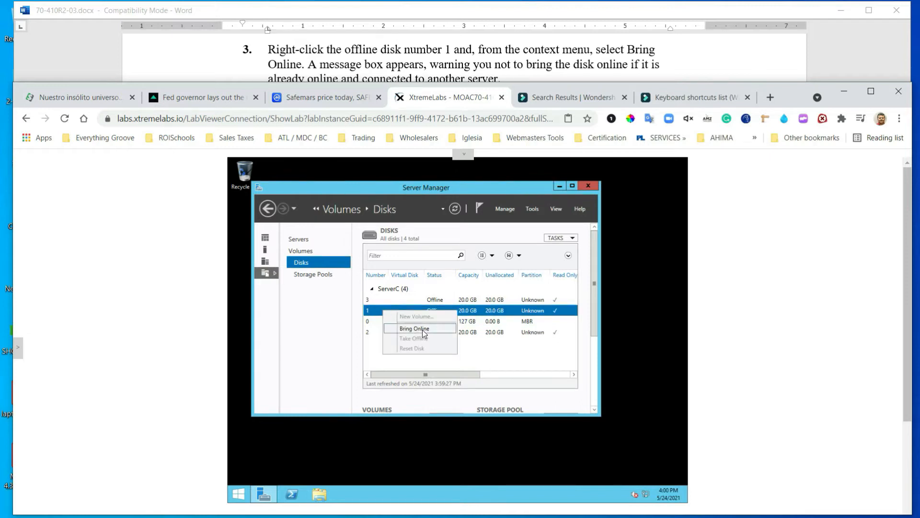
pyautogui.click(424, 329)
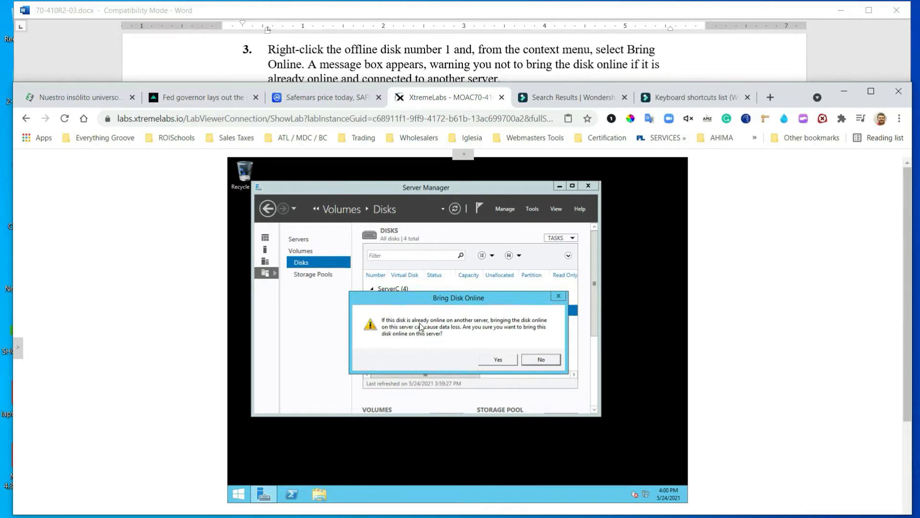
pyautogui.click(496, 359)
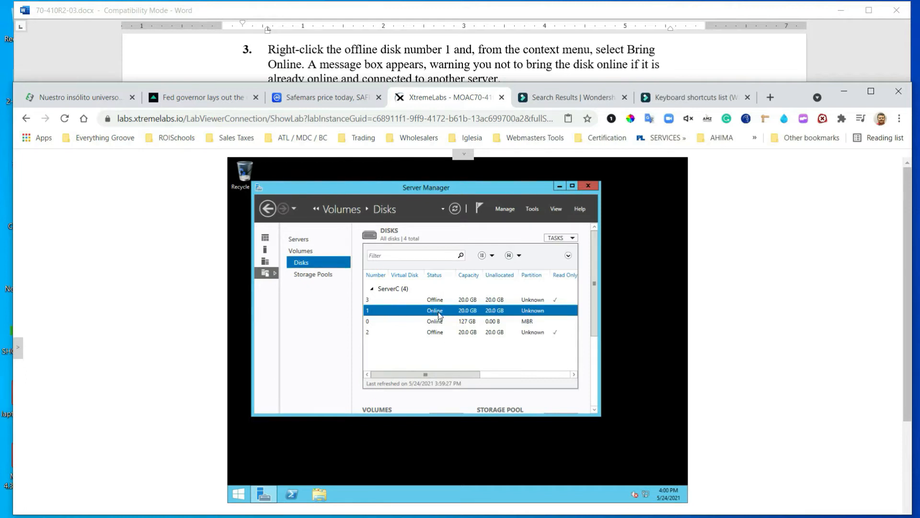
# Initialize disk 1 as GPT and accept the erase warning, leaving 19.9 GB unallocated
pyautogui.click(457, 63)
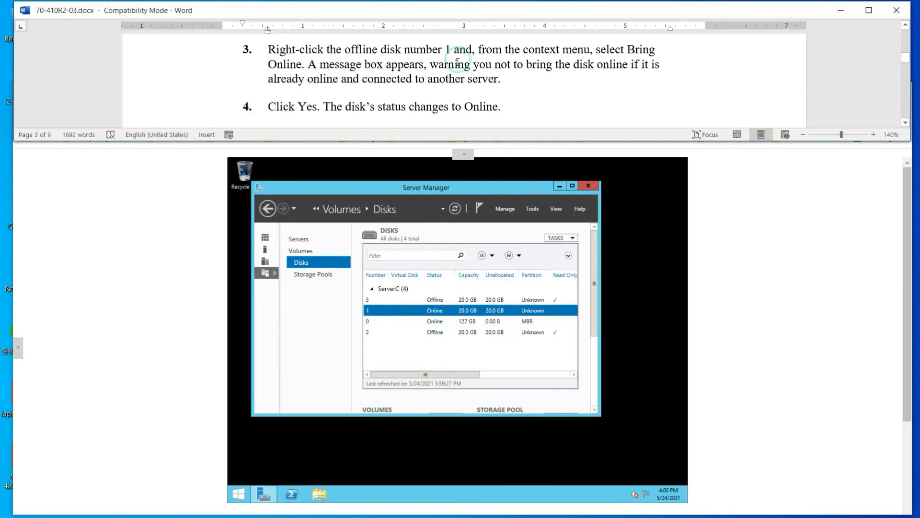
pyautogui.scroll(-5, 457, 62)
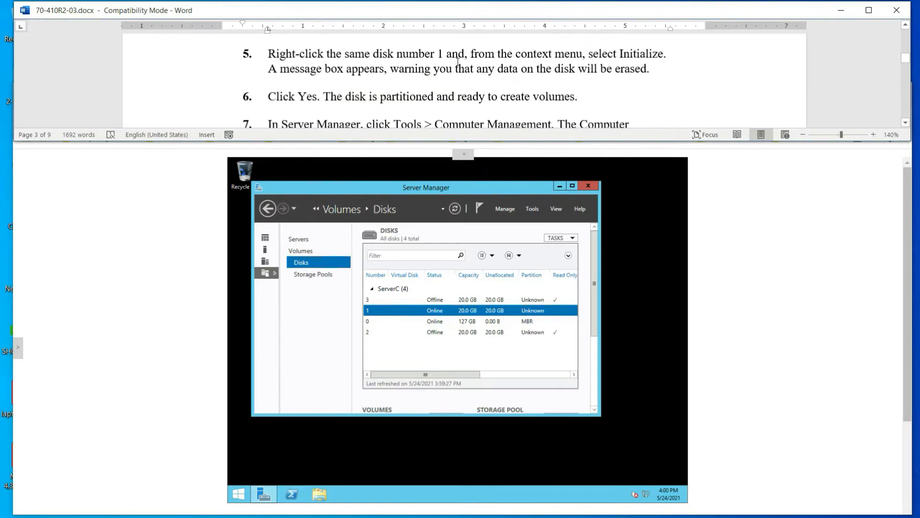
pyautogui.click(433, 309)
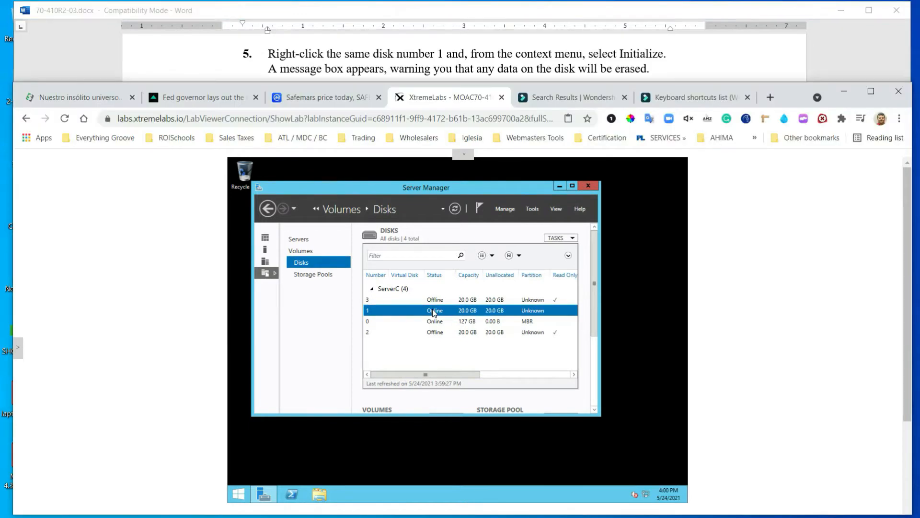
pyautogui.rightClick(432, 308)
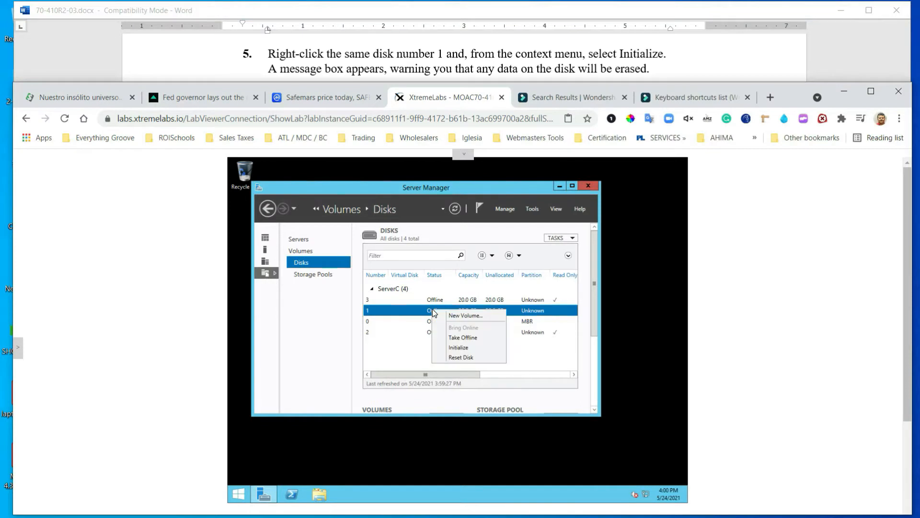
pyautogui.click(468, 349)
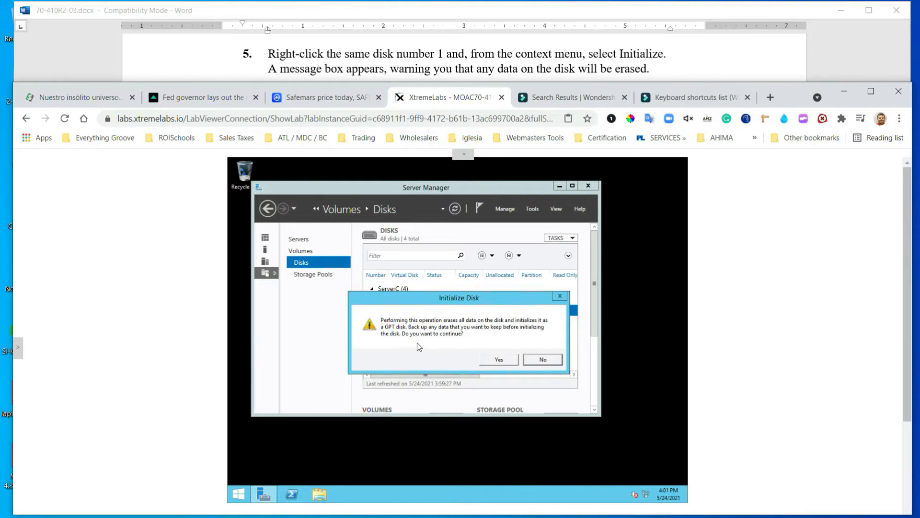
pyautogui.click(498, 360)
pyautogui.click(457, 62)
# Launch Computer Management from Server Manager's Tools menu
pyautogui.scroll(-1, 456, 61)
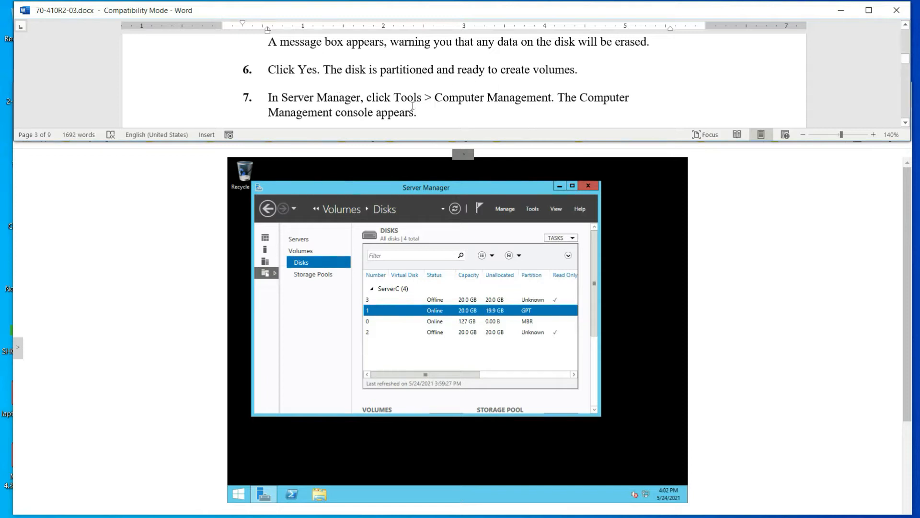
pyautogui.click(535, 211)
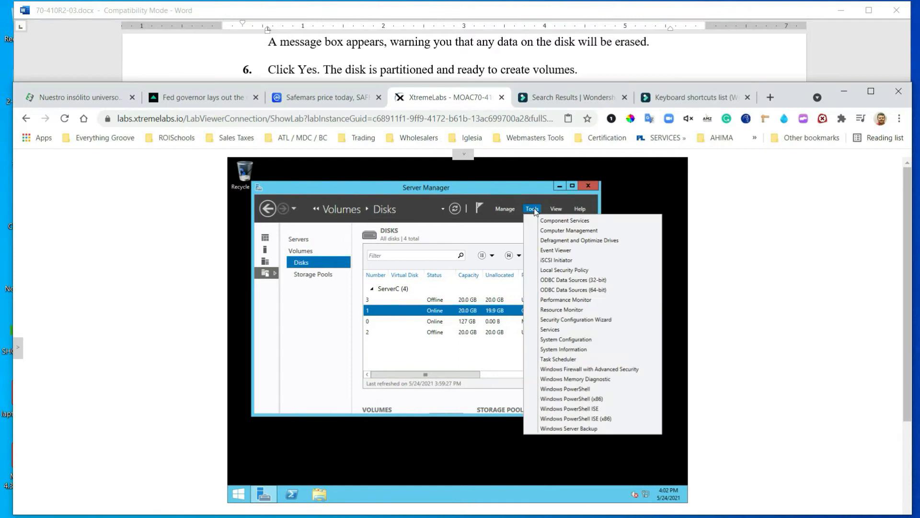
pyautogui.click(564, 232)
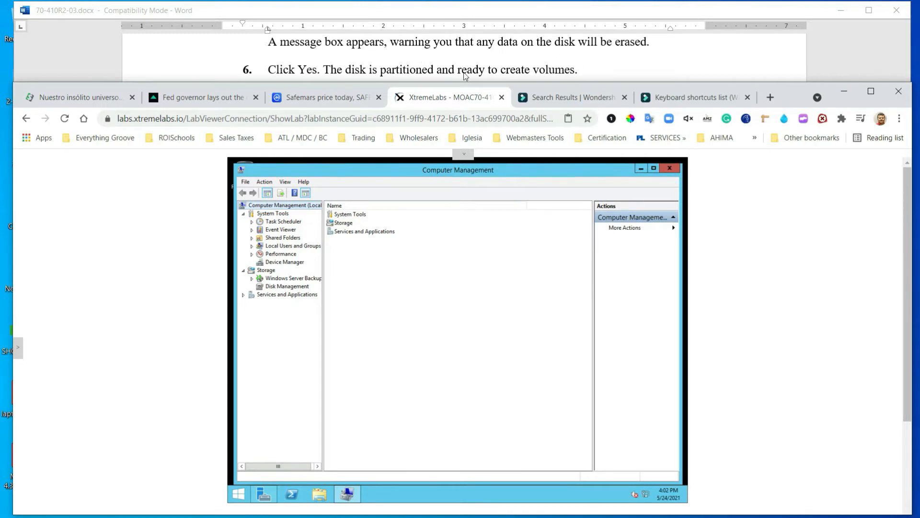
pyautogui.scroll(-2, 369, 69)
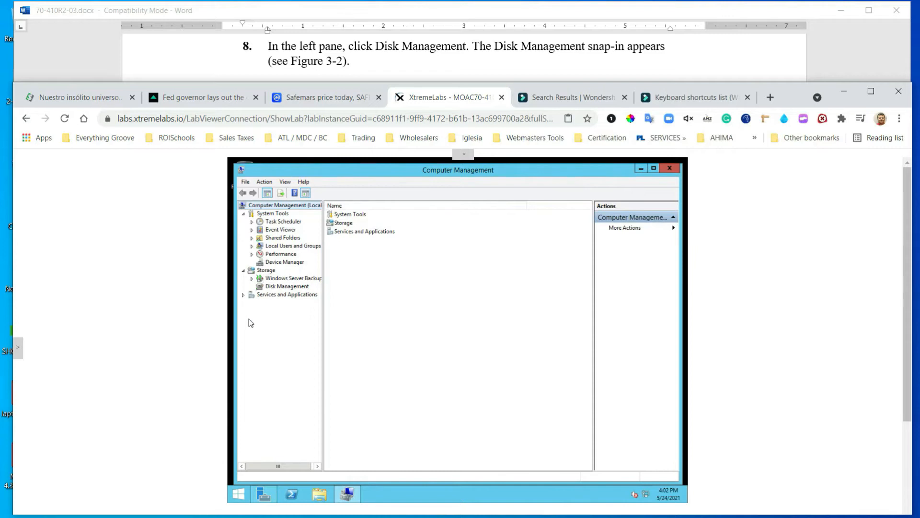
# Select Disk Management and scroll the disk map to view Disks 0 through 3
pyautogui.click(261, 287)
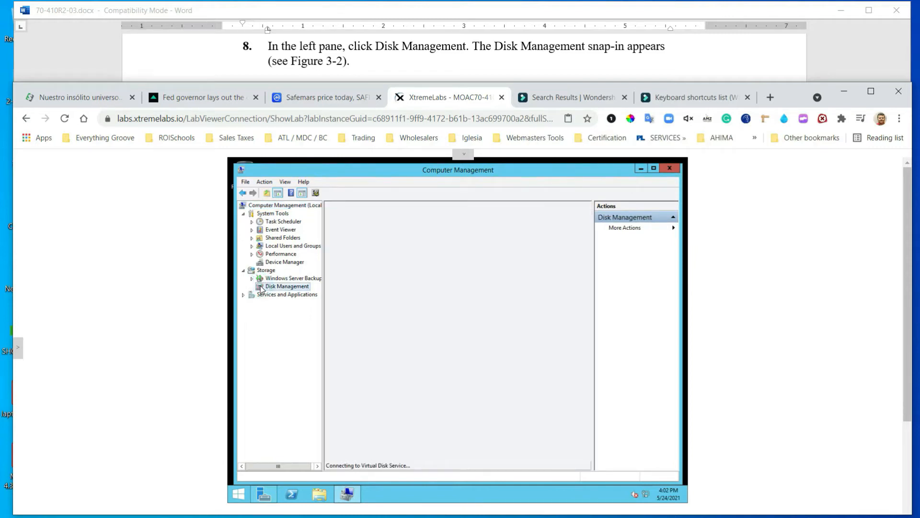
pyautogui.scroll(-1, 458, 273)
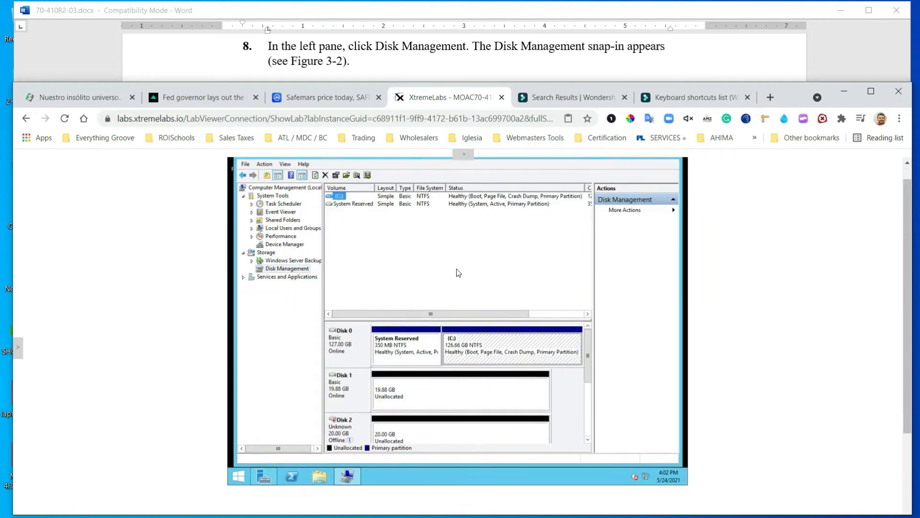
pyautogui.scroll(-2, 459, 272)
pyautogui.click(588, 305)
pyautogui.moveTo(589, 308); pyautogui.dragTo(586, 369)
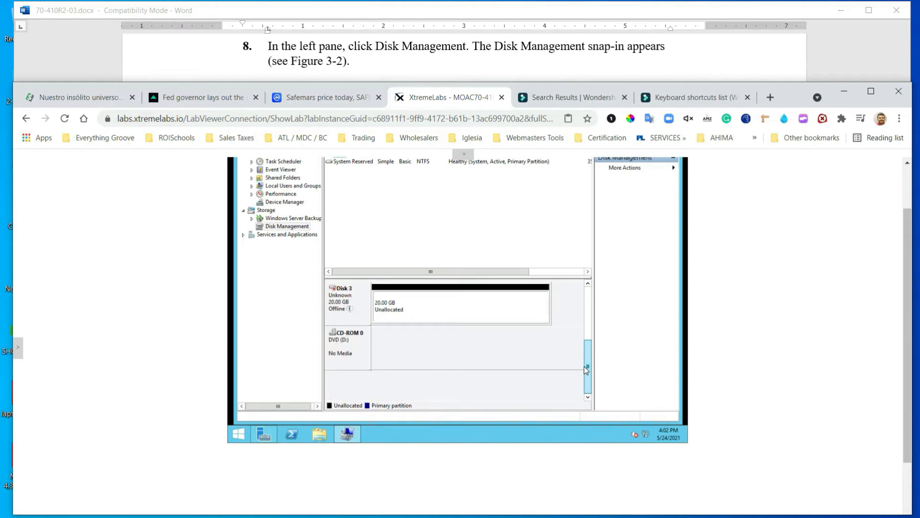
pyautogui.scroll(3, 457, 323)
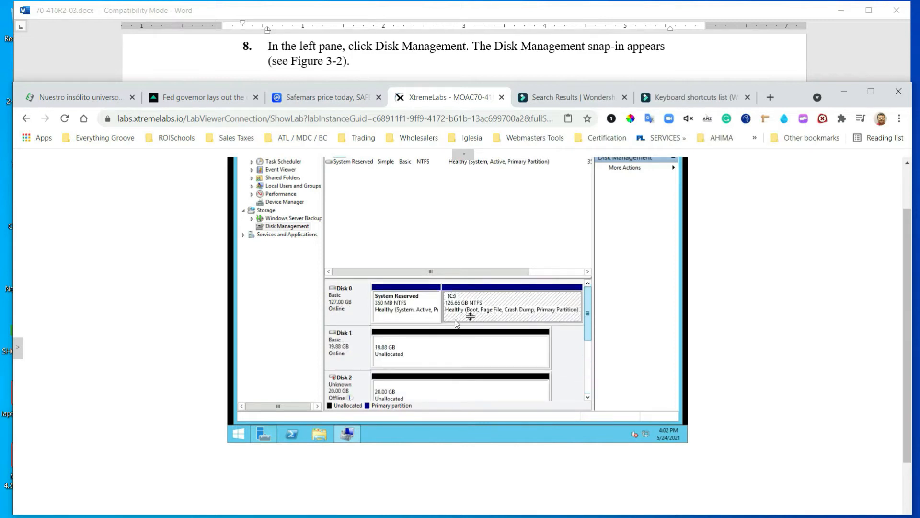
pyautogui.scroll(-1, 479, 312)
pyautogui.moveTo(589, 280); pyautogui.dragTo(589, 256)
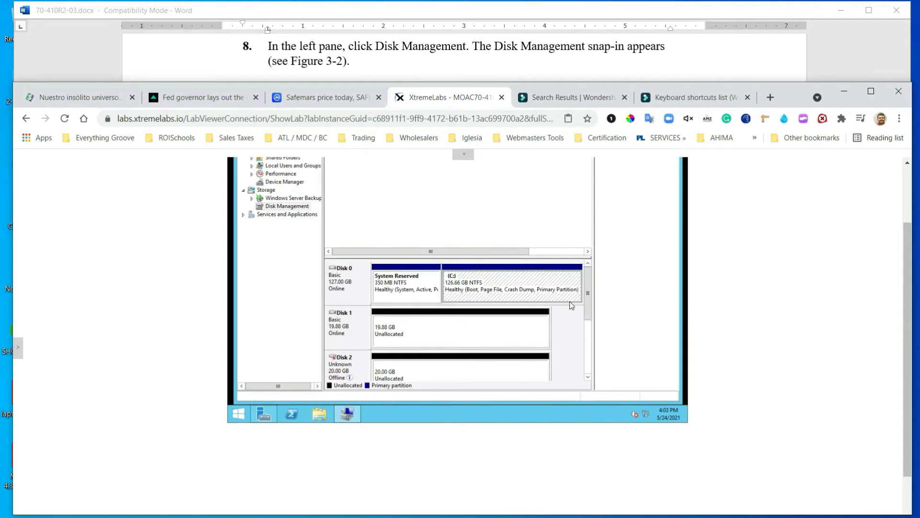
pyautogui.moveTo(589, 298); pyautogui.dragTo(605, 276)
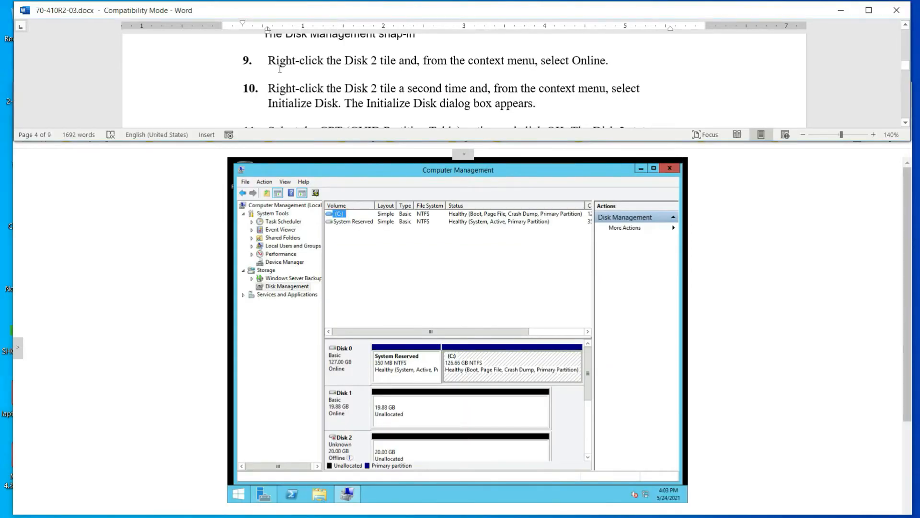
# Set Disk 2 to Online so its status becomes Not Initialized
pyautogui.click(590, 372)
pyautogui.moveTo(592, 381); pyautogui.dragTo(595, 408)
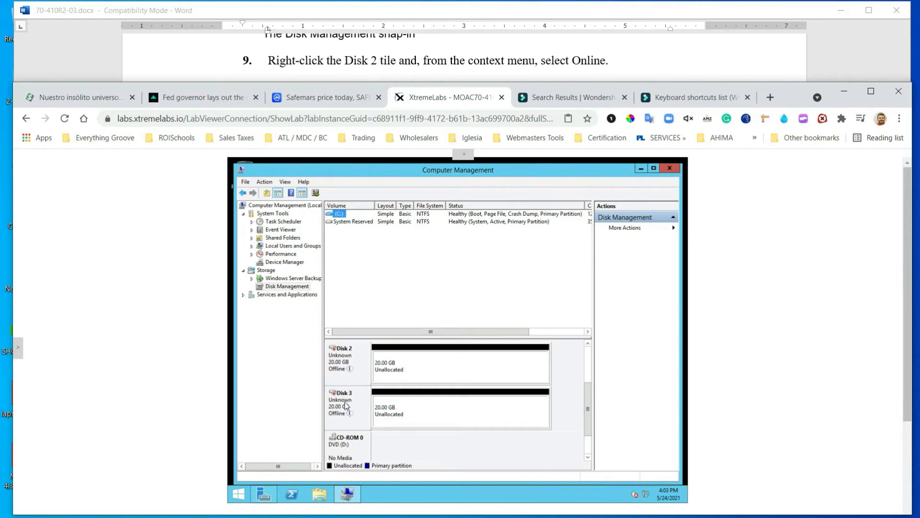
pyautogui.rightClick(347, 351)
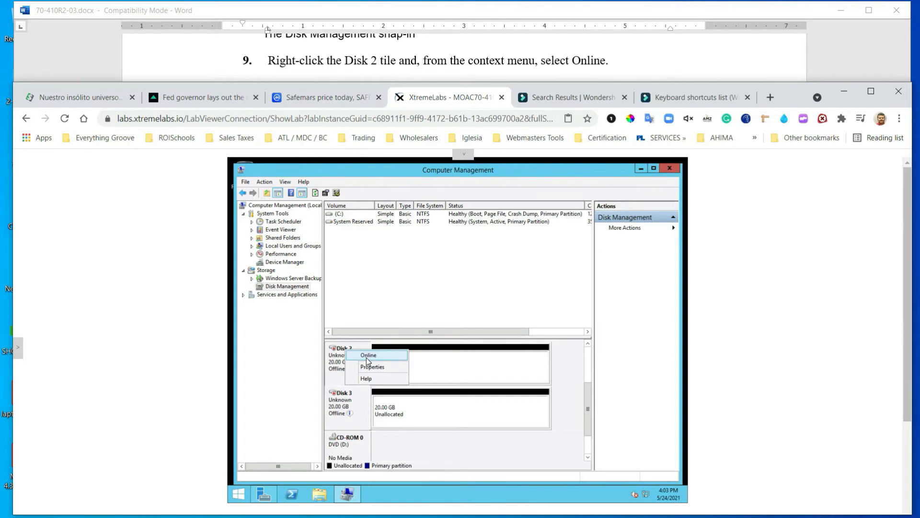
pyautogui.click(366, 355)
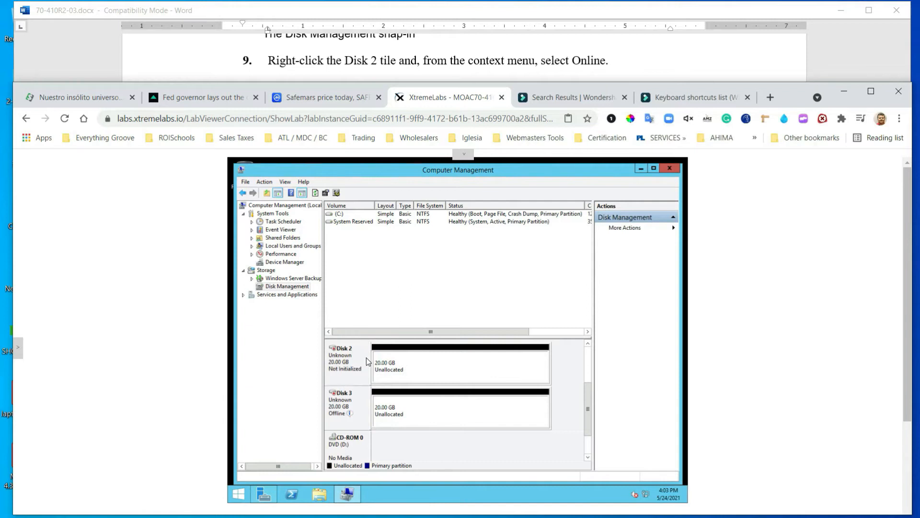
# Initialize Disk 2 with the GPT partition style, giving a Basic, Online 19.88 GB disk
pyautogui.click(464, 53)
pyautogui.scroll(-2, 474, 56)
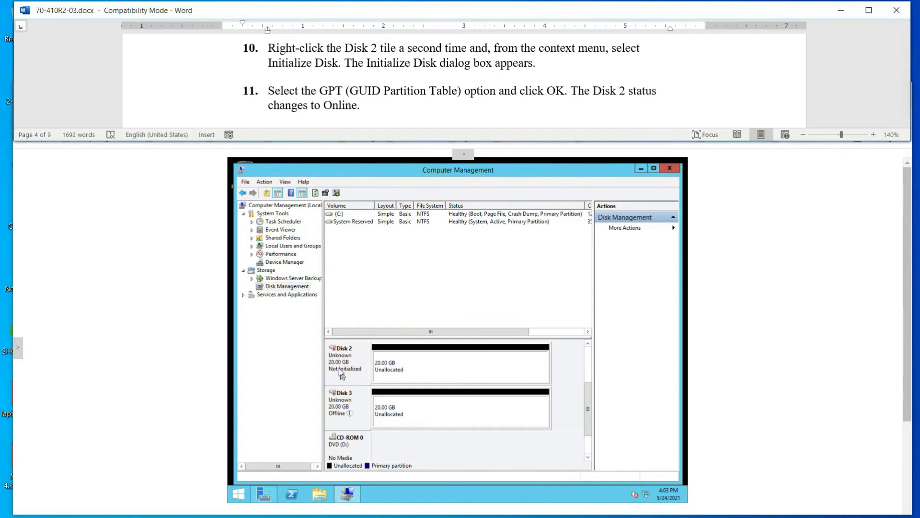
pyautogui.rightClick(340, 350)
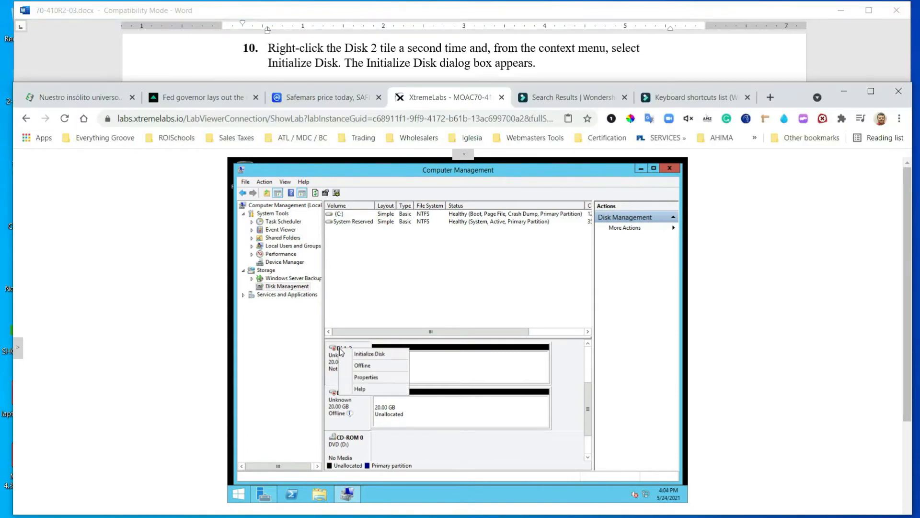
pyautogui.click(380, 355)
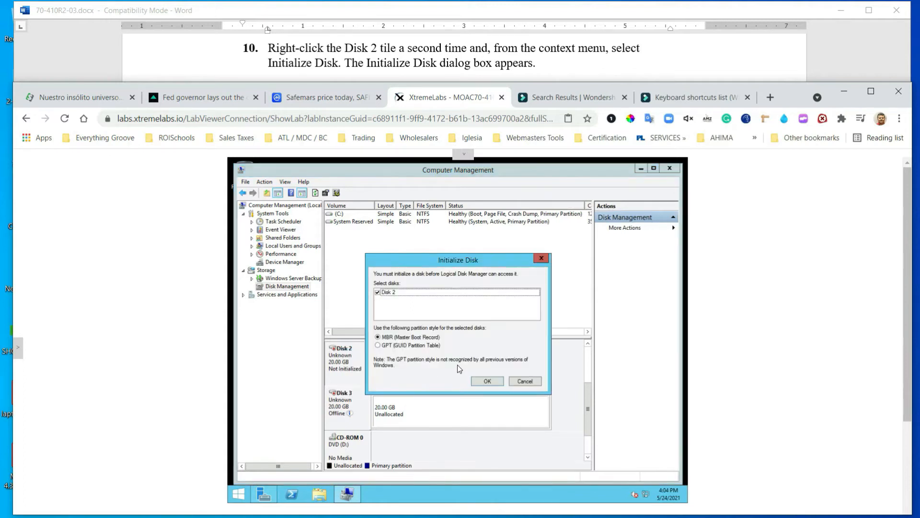
pyautogui.click(459, 50)
pyautogui.scroll(-2, 484, 88)
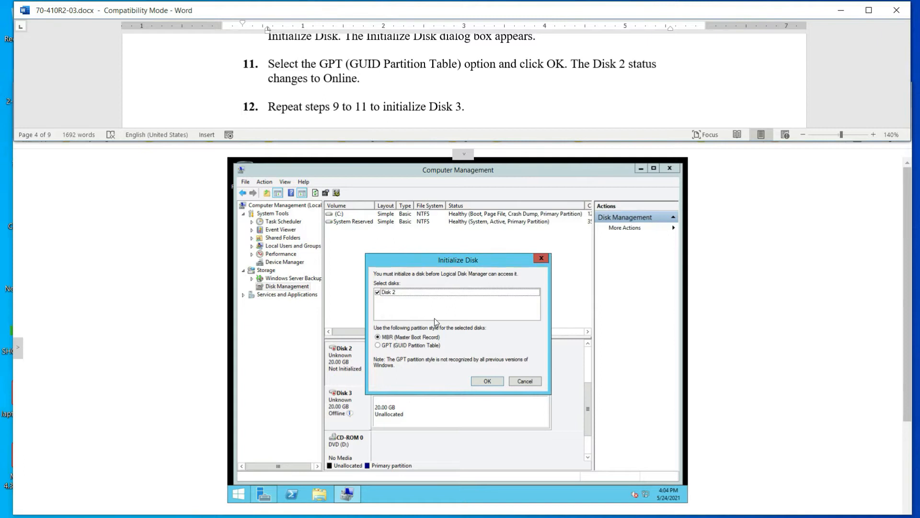
pyautogui.click(378, 345)
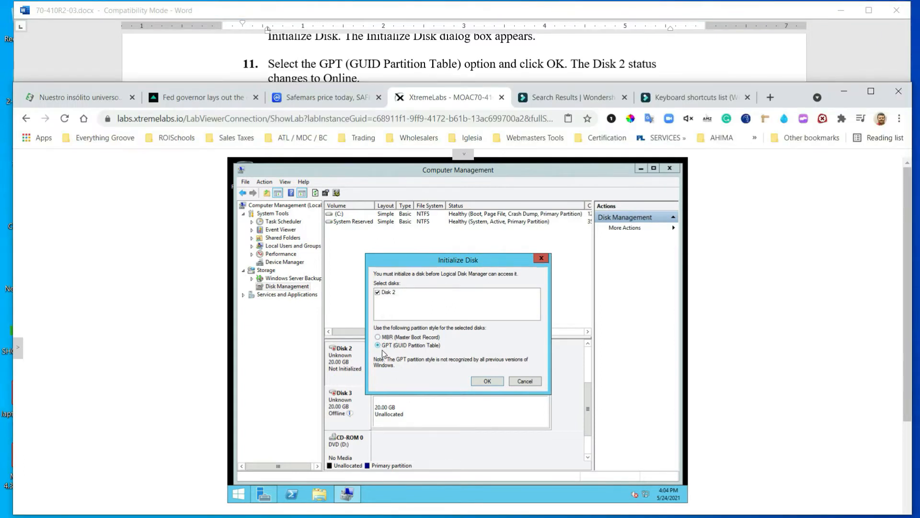
pyautogui.click(501, 71)
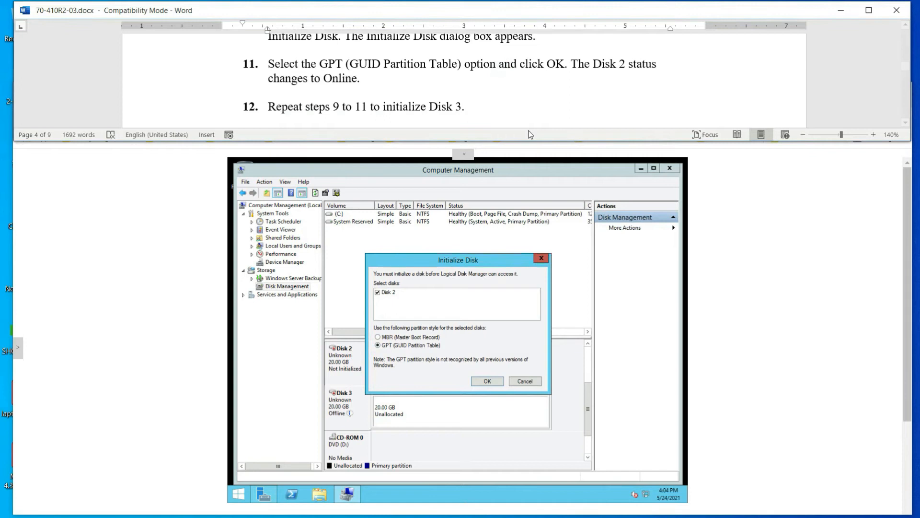
pyautogui.click(481, 384)
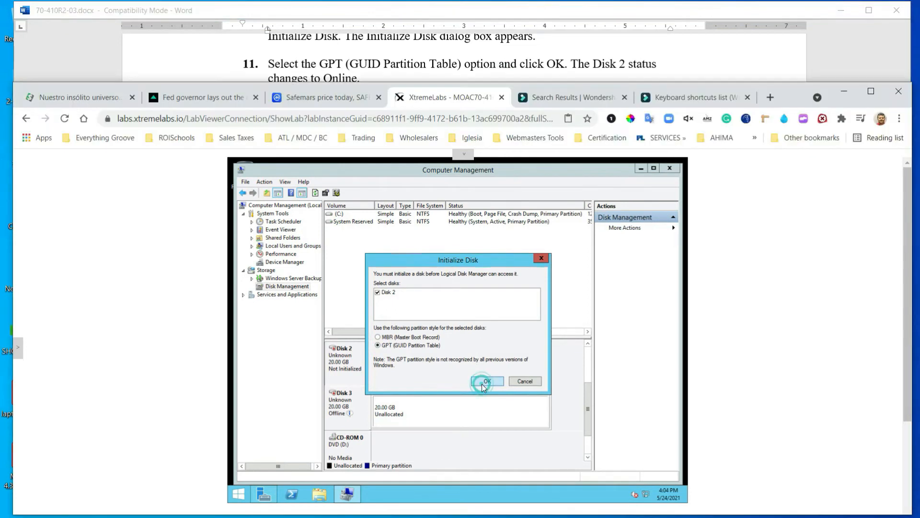
pyautogui.click(467, 80)
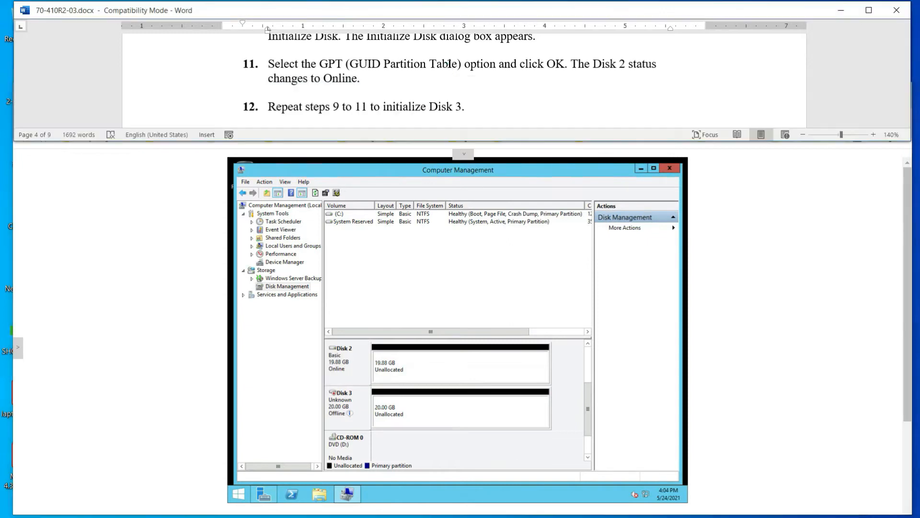
# Bring Disk 3 online in Disk Management
pyautogui.scroll(-1, 467, 81)
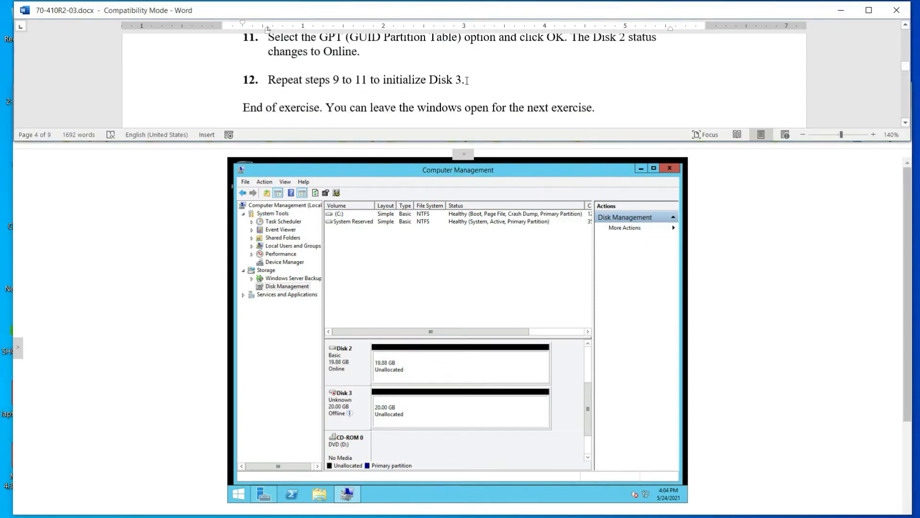
pyautogui.scroll(-1, 467, 80)
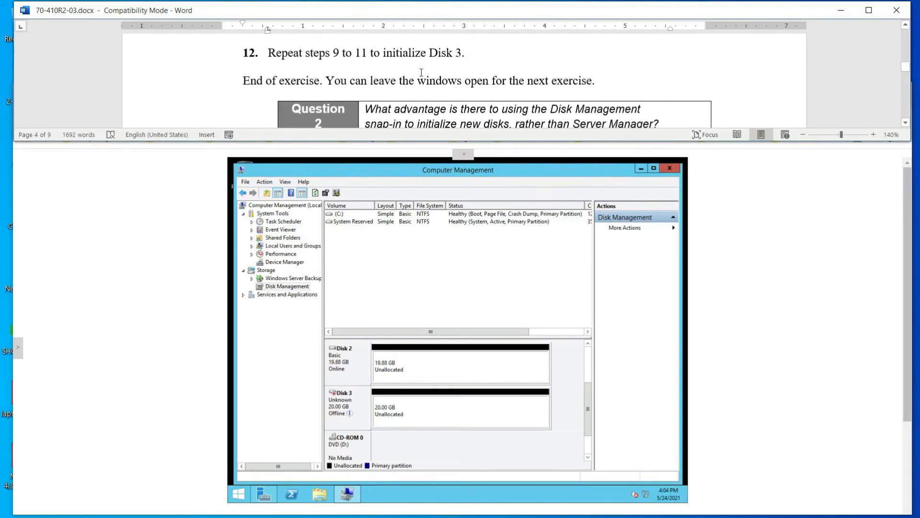
pyautogui.scroll(-1, 371, 288)
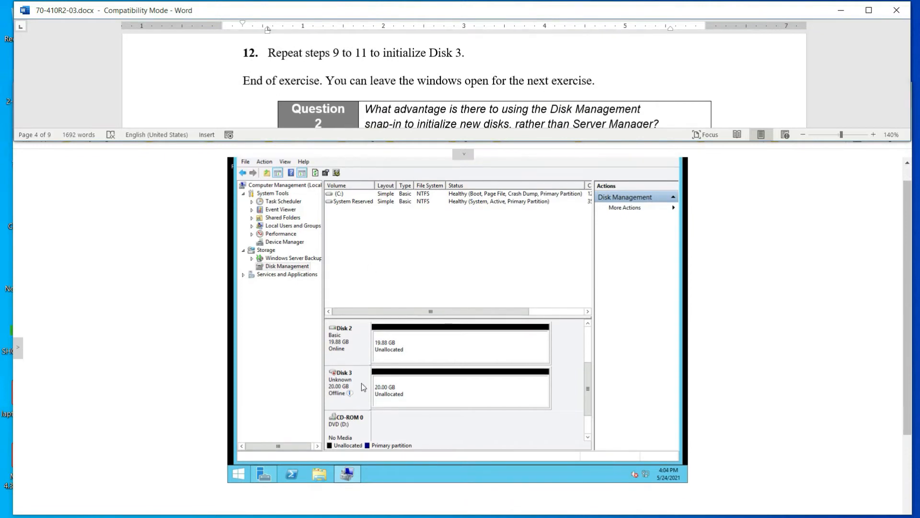
pyautogui.click(342, 377)
pyautogui.rightClick(342, 378)
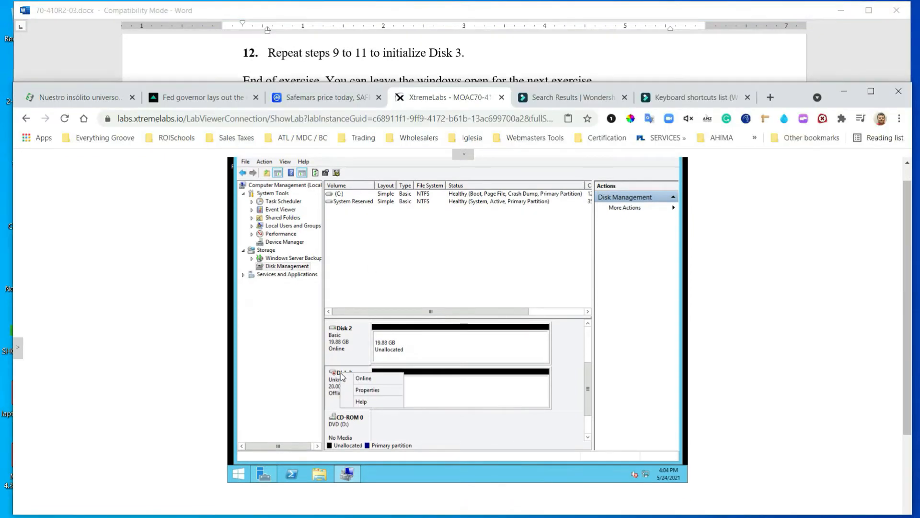
pyautogui.click(359, 378)
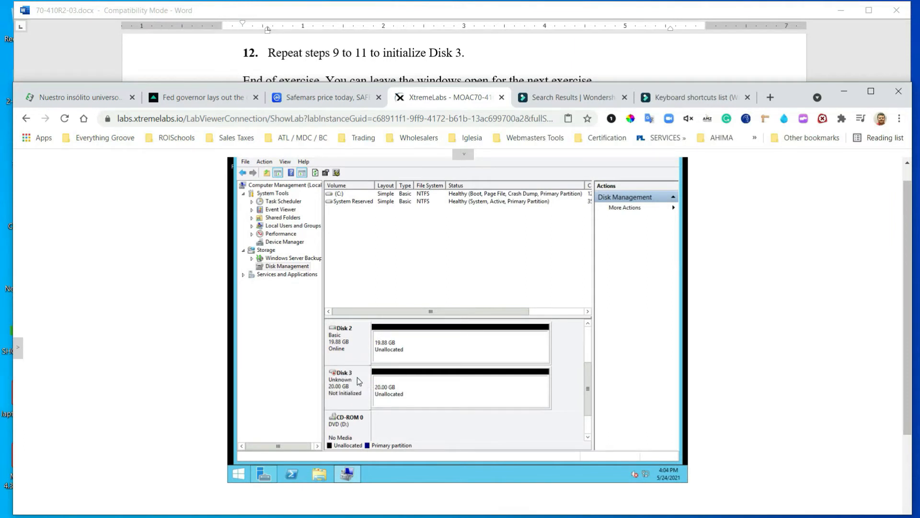
# Initialize Disk 3 as GPT, then scroll the disk map to confirm all four disks are online
pyautogui.rightClick(343, 375)
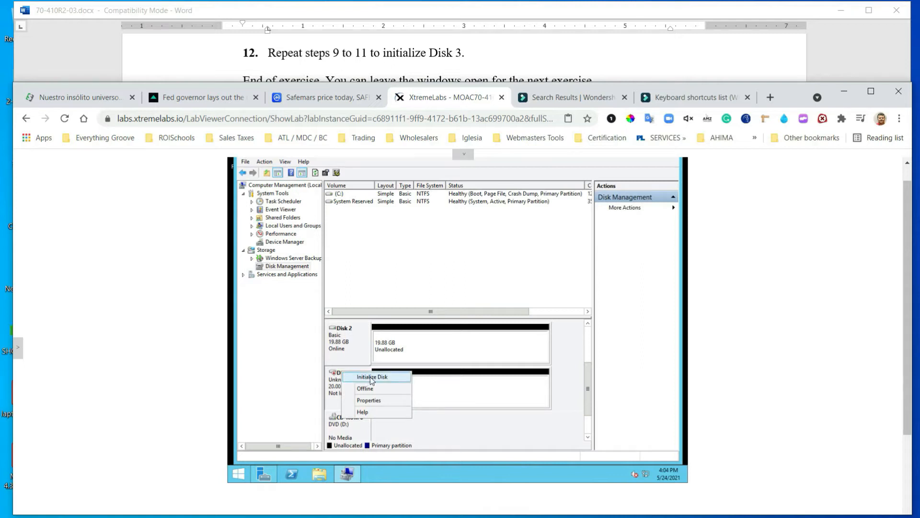
pyautogui.click(320, 385)
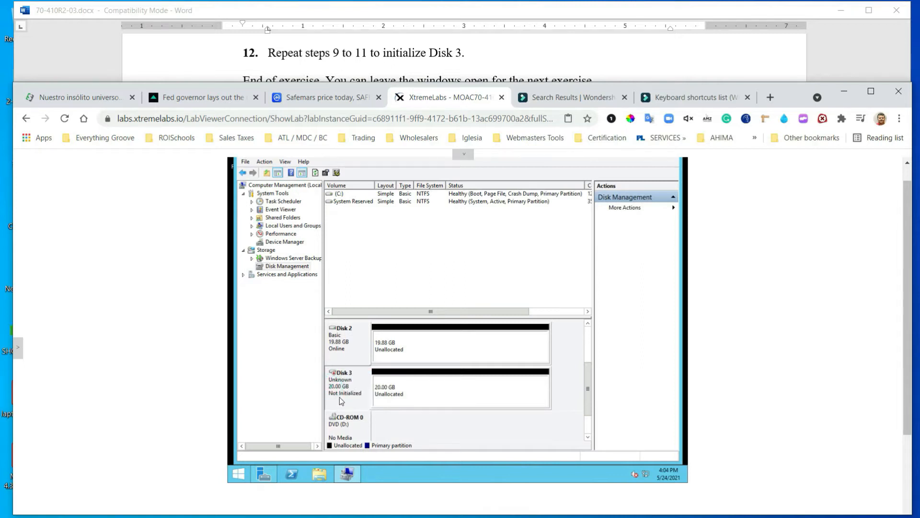
pyautogui.rightClick(342, 375)
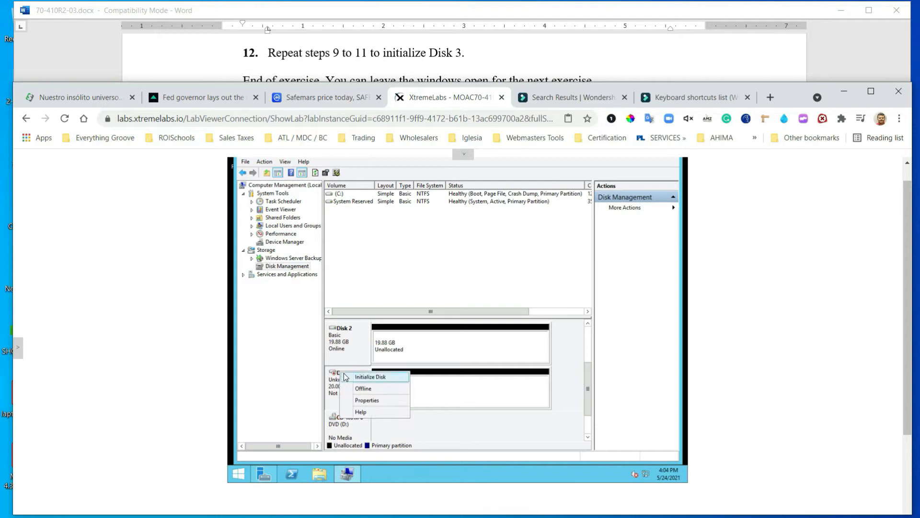
pyautogui.click(372, 376)
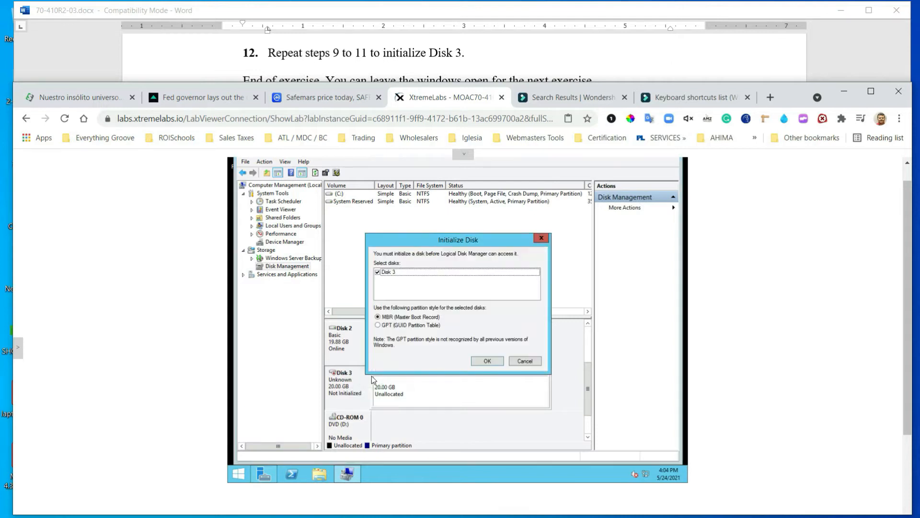
pyautogui.click(376, 325)
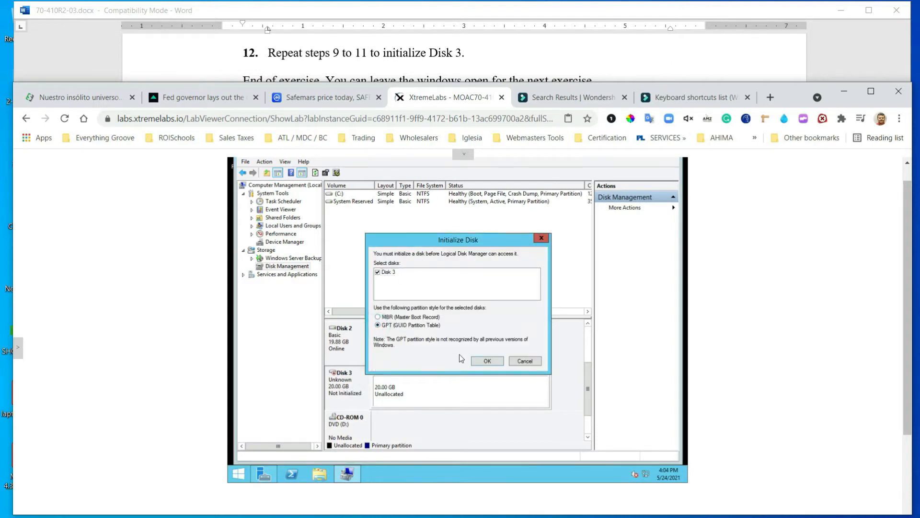
pyautogui.click(482, 361)
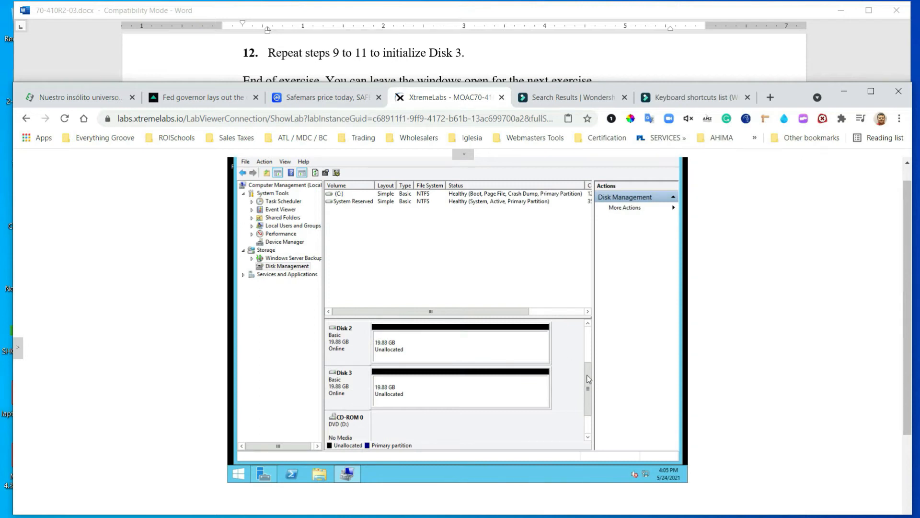
pyautogui.moveTo(588, 375); pyautogui.dragTo(601, 305)
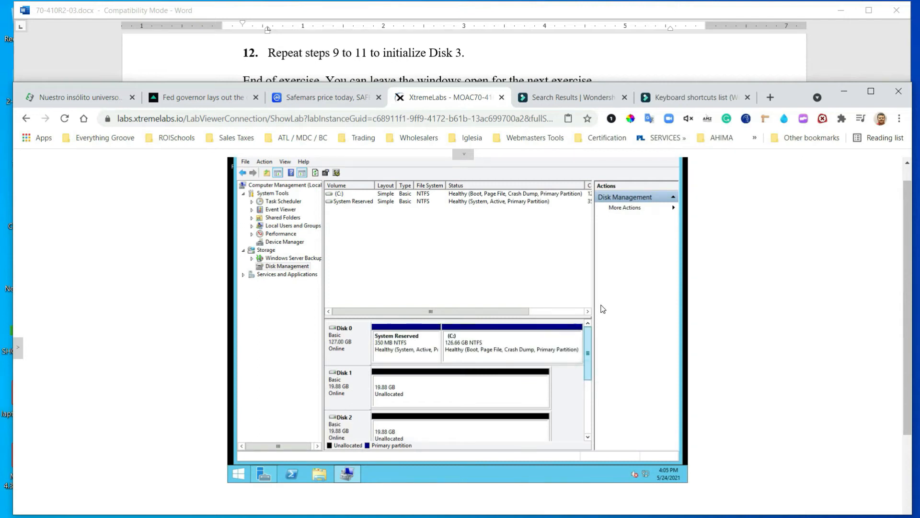
pyautogui.moveTo(589, 348); pyautogui.dragTo(585, 380)
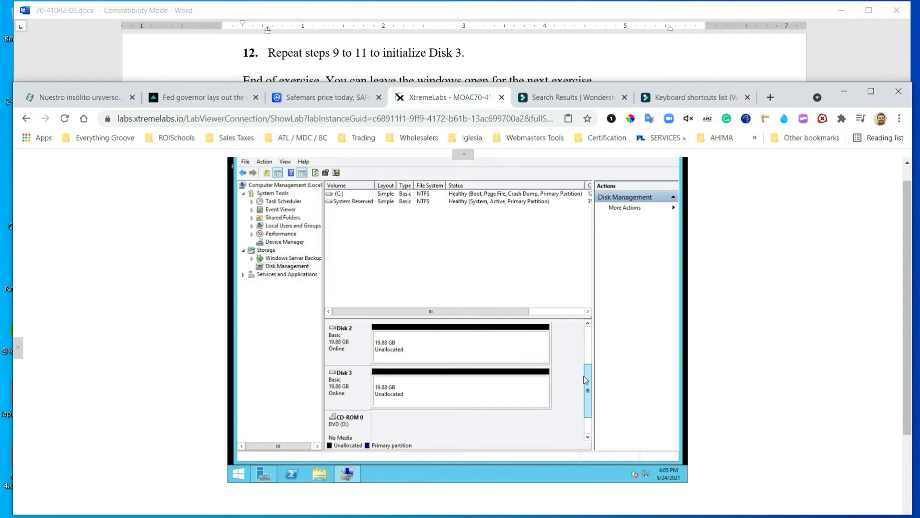
pyautogui.moveTo(588, 343); pyautogui.dragTo(588, 323)
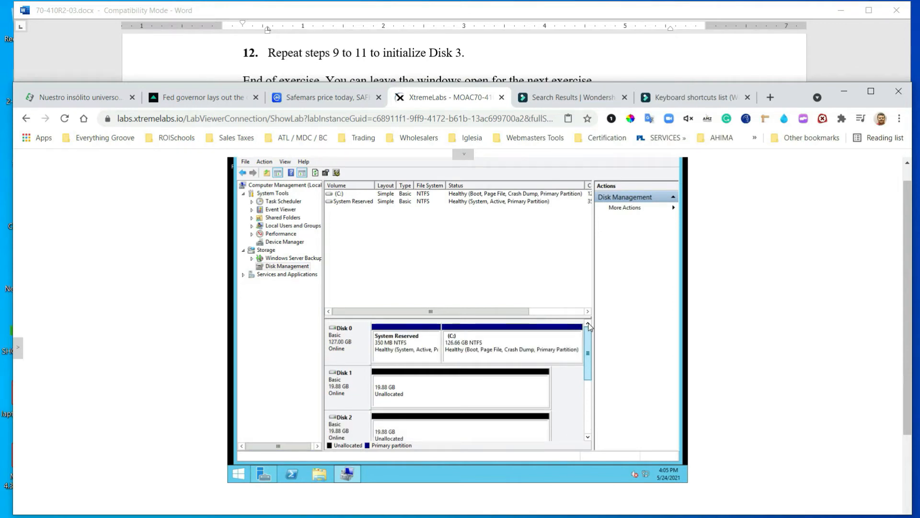
pyautogui.moveTo(589, 327); pyautogui.dragTo(585, 381)
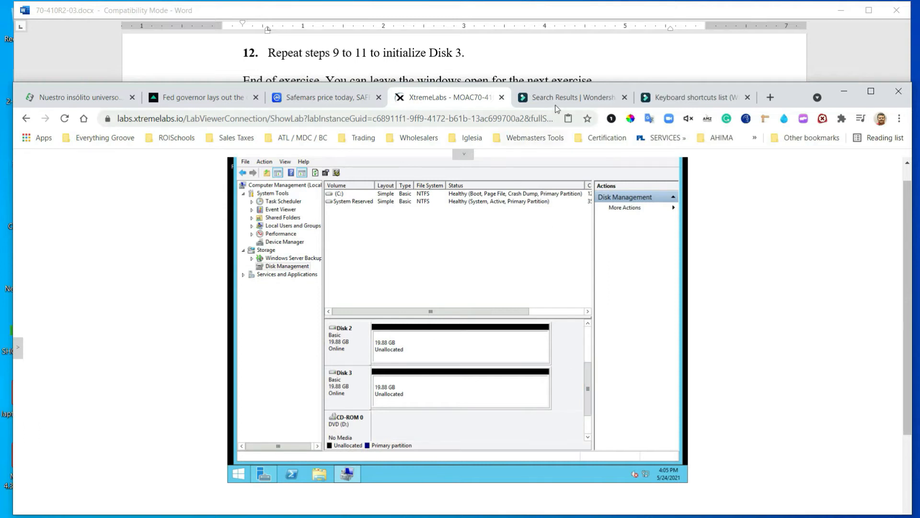
# Check the lab instructions, then minimize Computer Management to reveal Server Manager
pyautogui.click(507, 47)
pyautogui.scroll(-5, 519, 67)
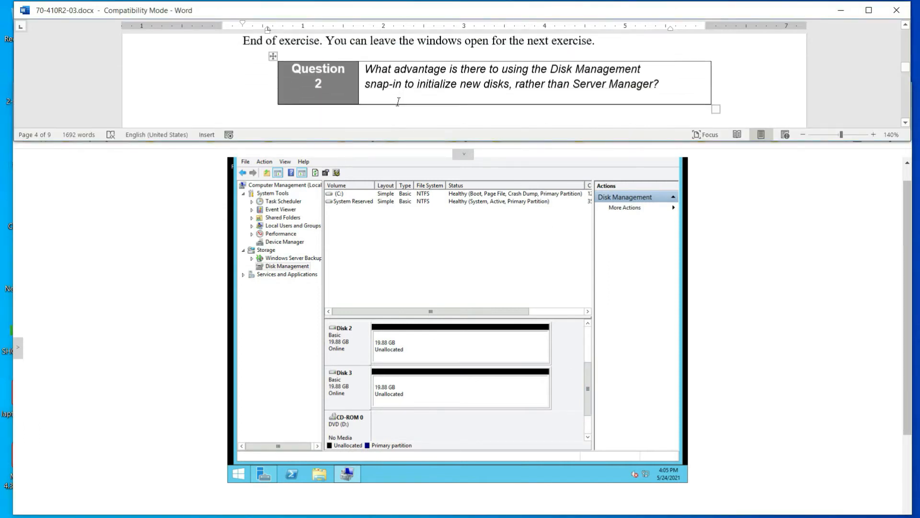
pyautogui.scroll(1, 531, 249)
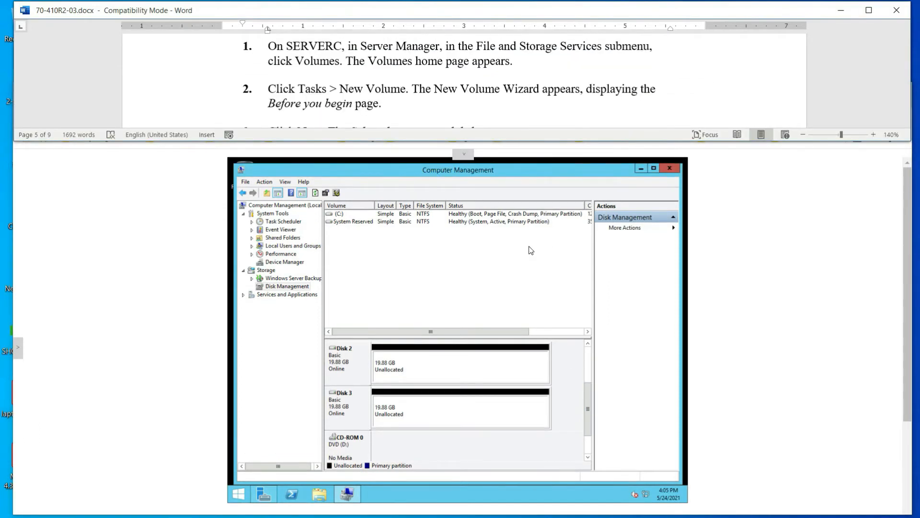
pyautogui.click(641, 170)
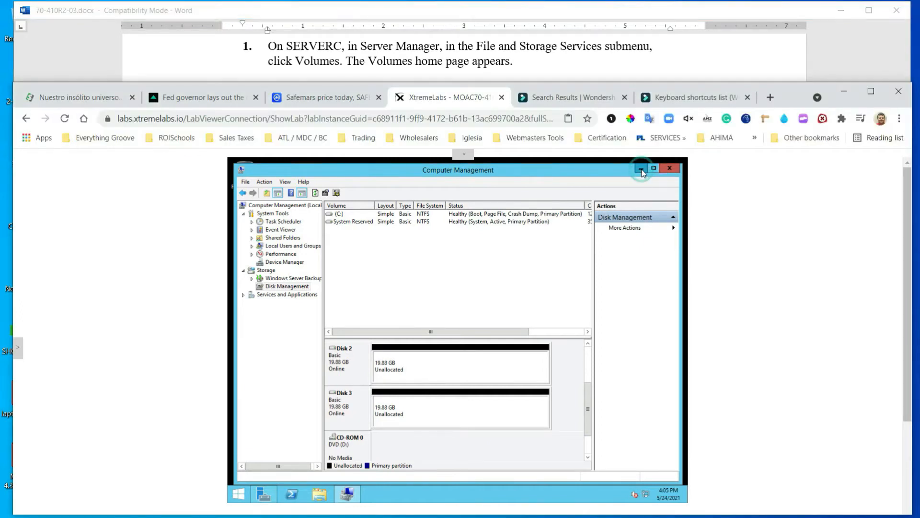
# From the Dashboard, open File and Storage Services > Volumes to list System Reserved and C:
pyautogui.click(268, 209)
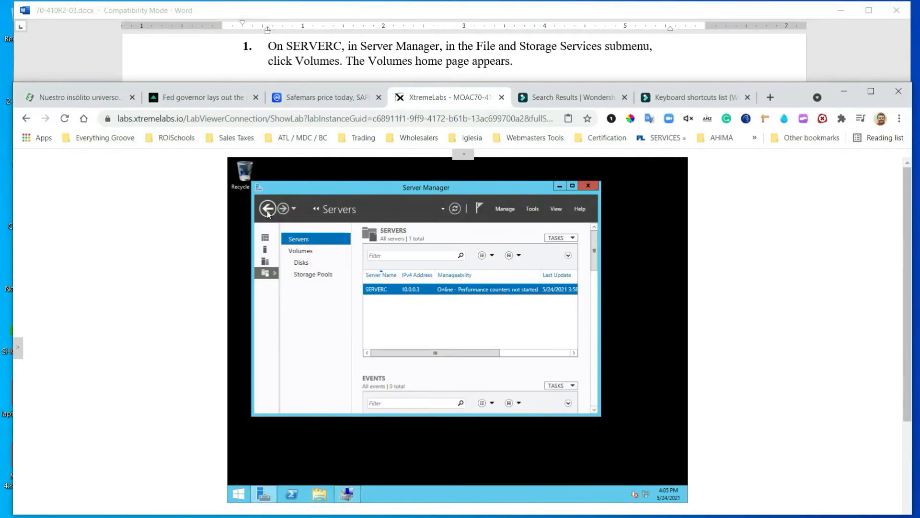
pyautogui.click(268, 210)
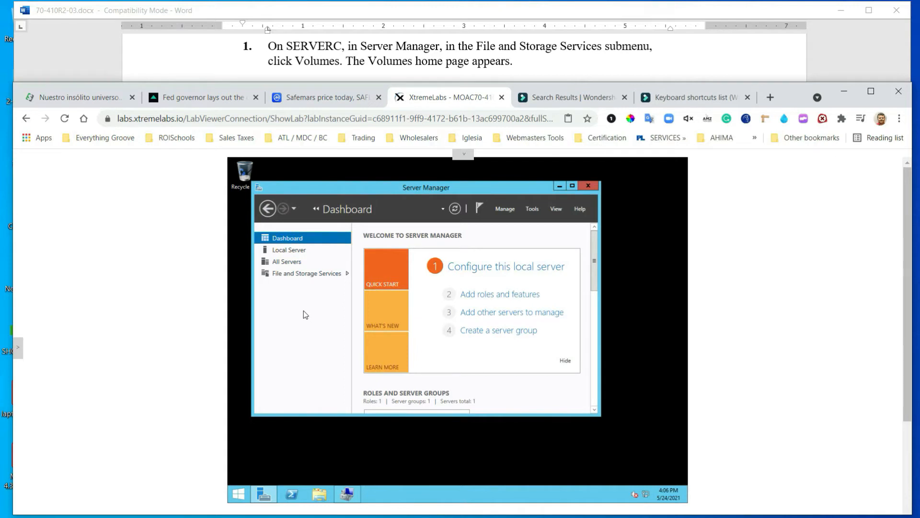
pyautogui.click(311, 274)
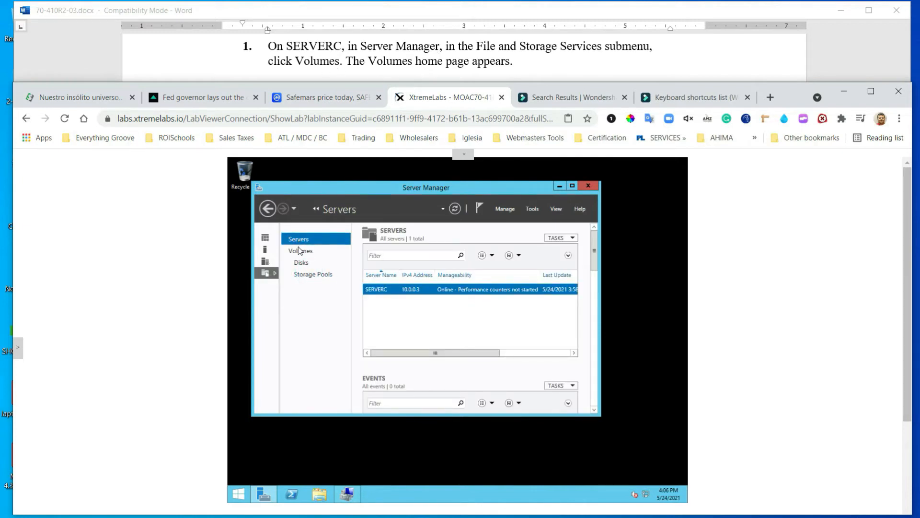
pyautogui.click(298, 254)
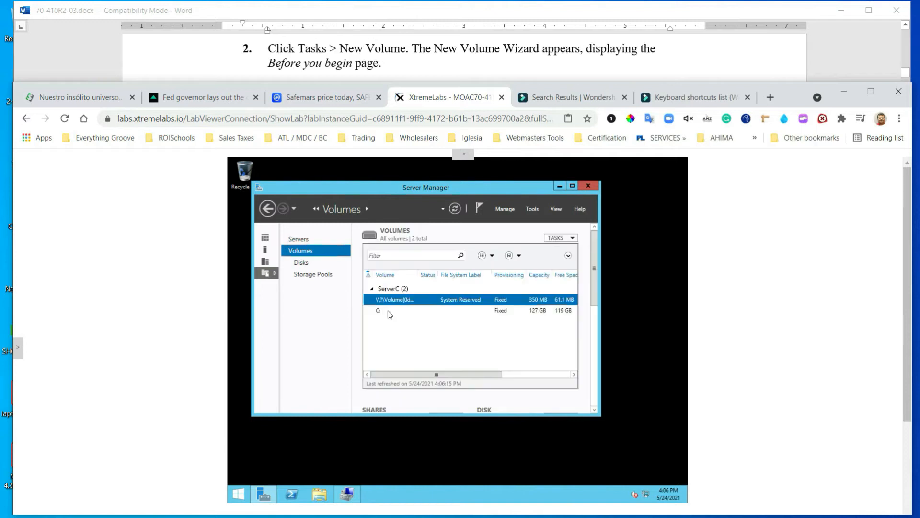
# Launch the New Volume Wizard from the Volumes TASKS menu
pyautogui.click(574, 239)
pyautogui.click(575, 249)
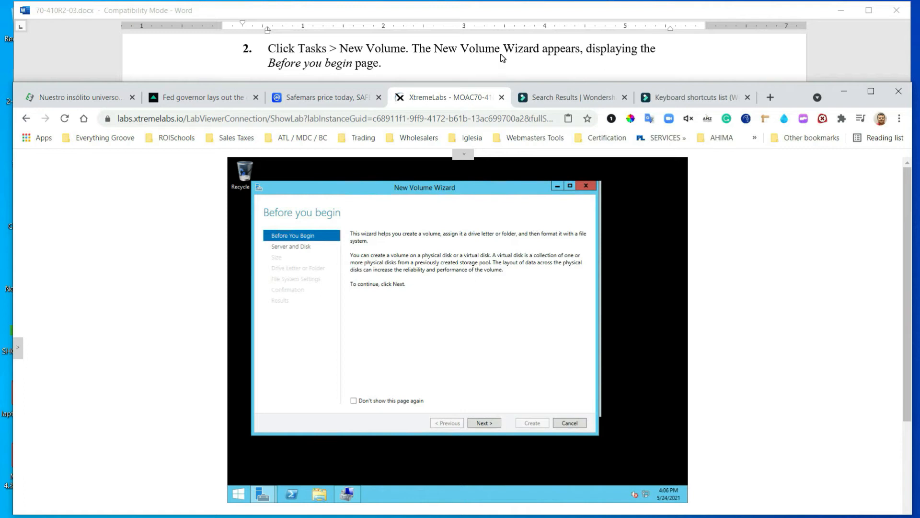
pyautogui.scroll(-1, 433, 60)
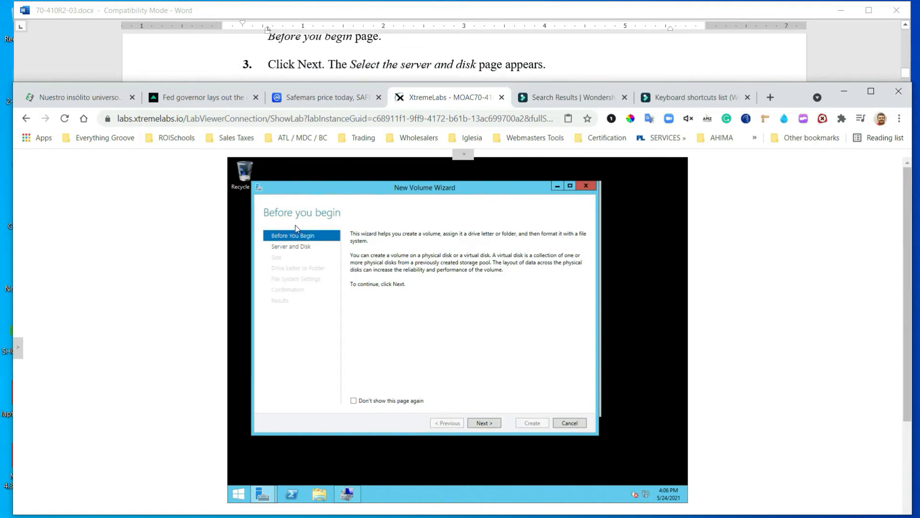
pyautogui.scroll(-1, 411, 60)
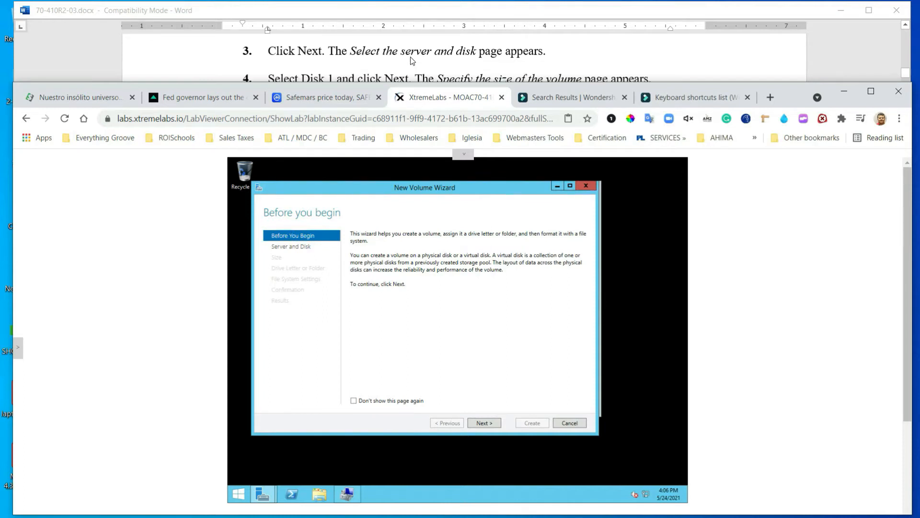
pyautogui.scroll(1, 411, 61)
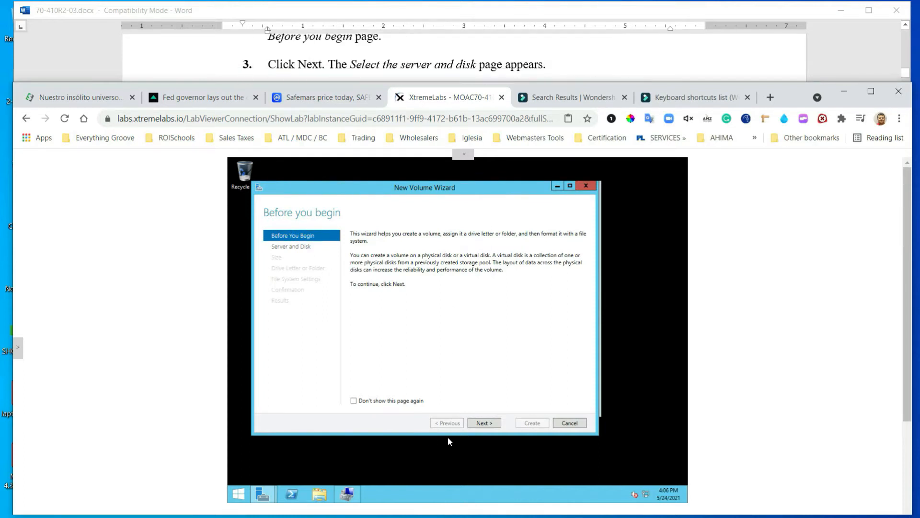
# Select Disk 1 as the target and advance to the size page showing 19.9 GB available
pyautogui.click(483, 419)
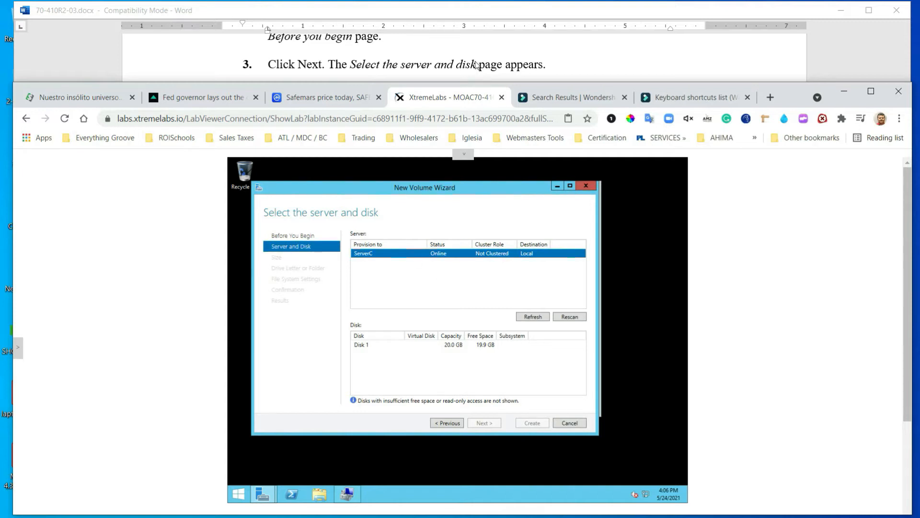
pyautogui.scroll(-1, 476, 66)
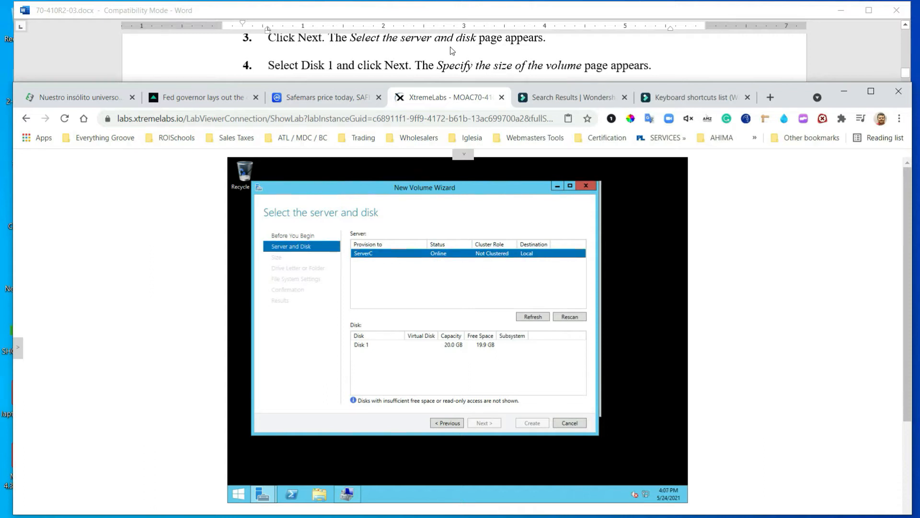
pyautogui.click(363, 345)
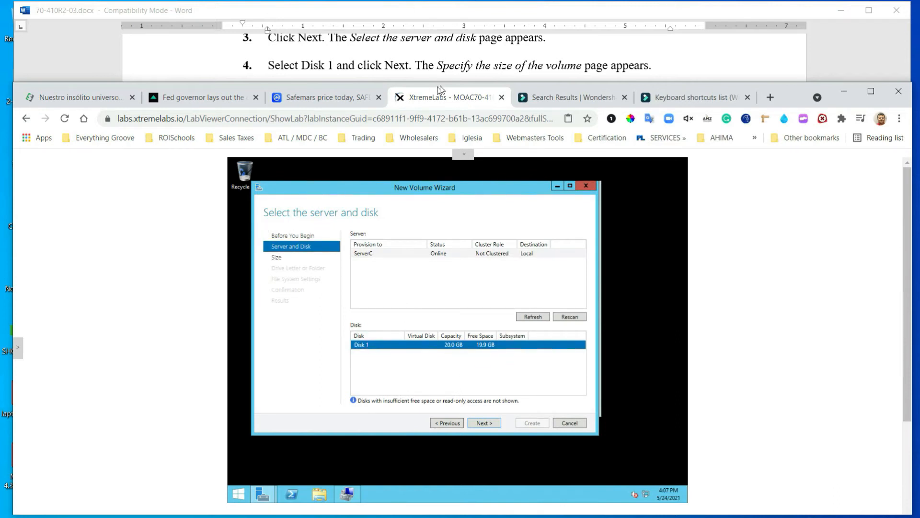
pyautogui.scroll(-1, 455, 71)
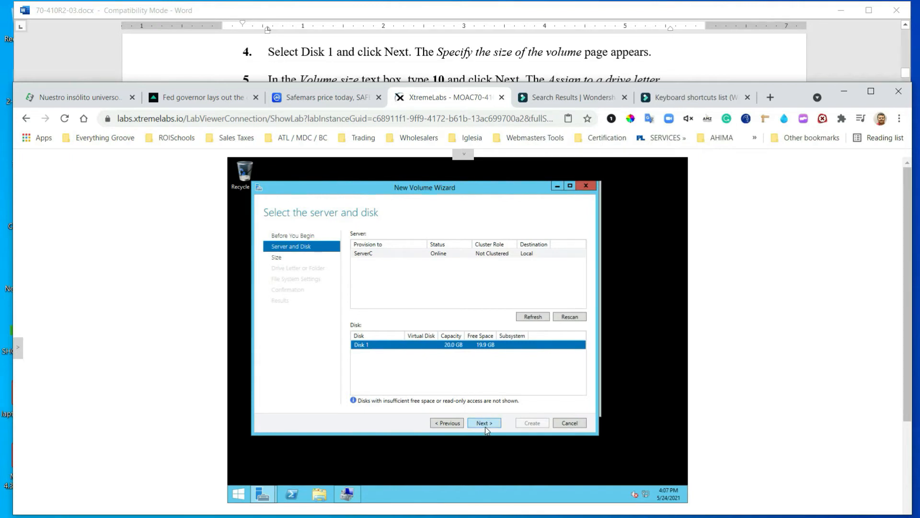
pyautogui.click(484, 426)
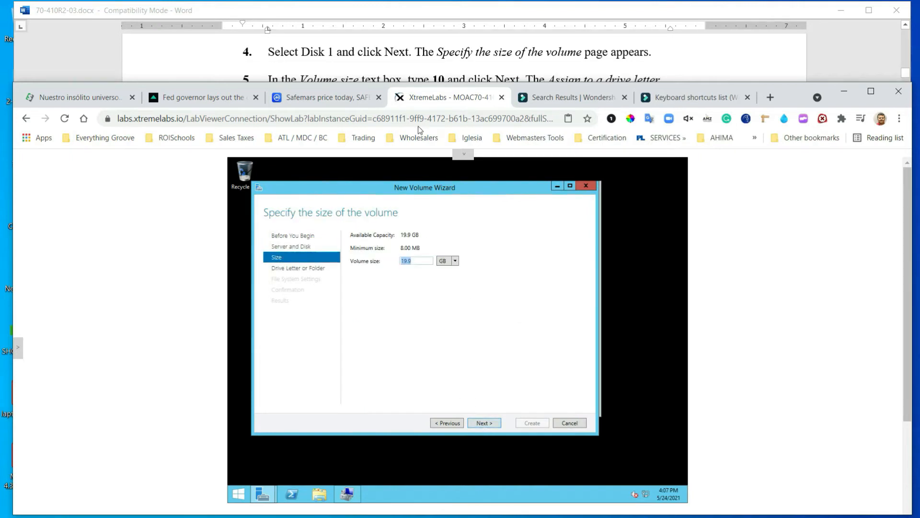
# Accept the 10 GB volume size and keep drive letter E
pyautogui.click(390, 66)
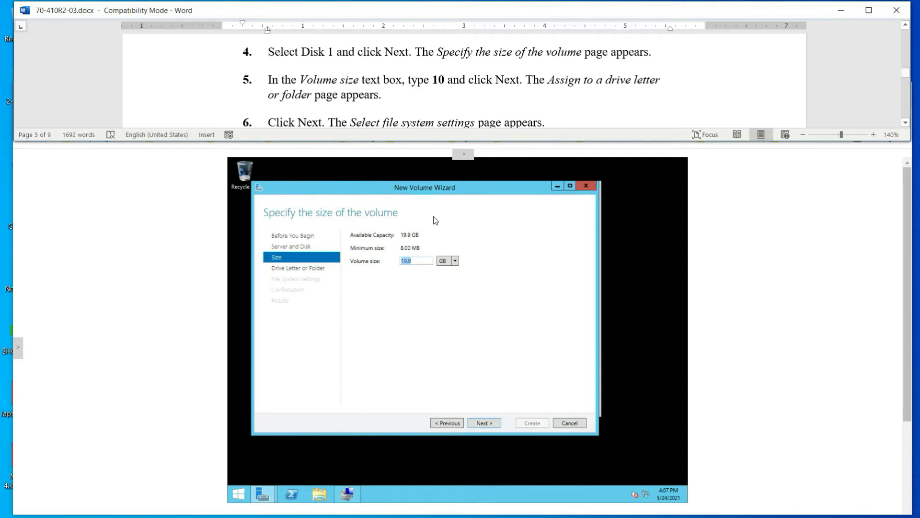
pyautogui.click(411, 264)
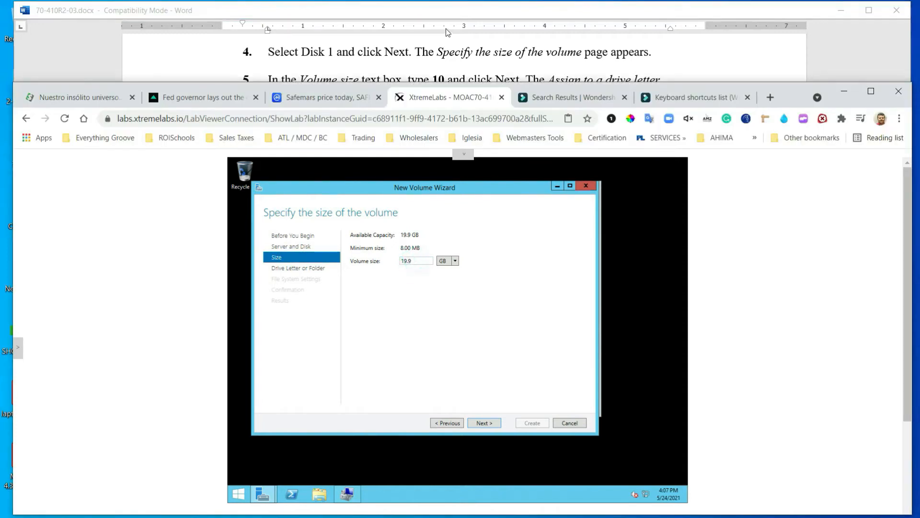
pyautogui.click(440, 66)
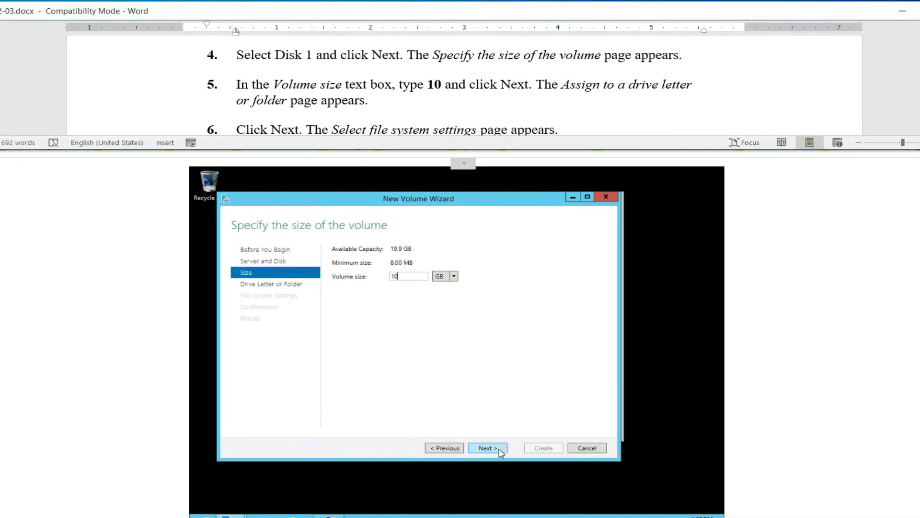
pyautogui.click(495, 451)
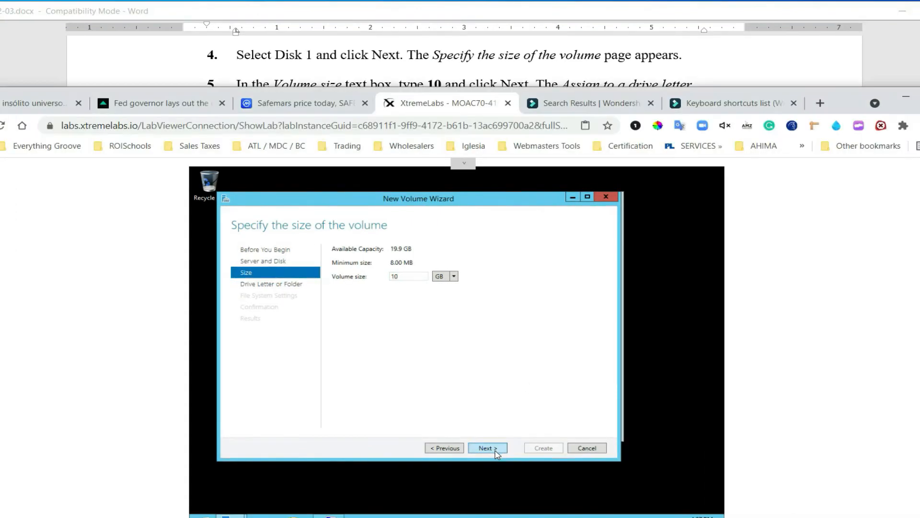
pyautogui.click(535, 67)
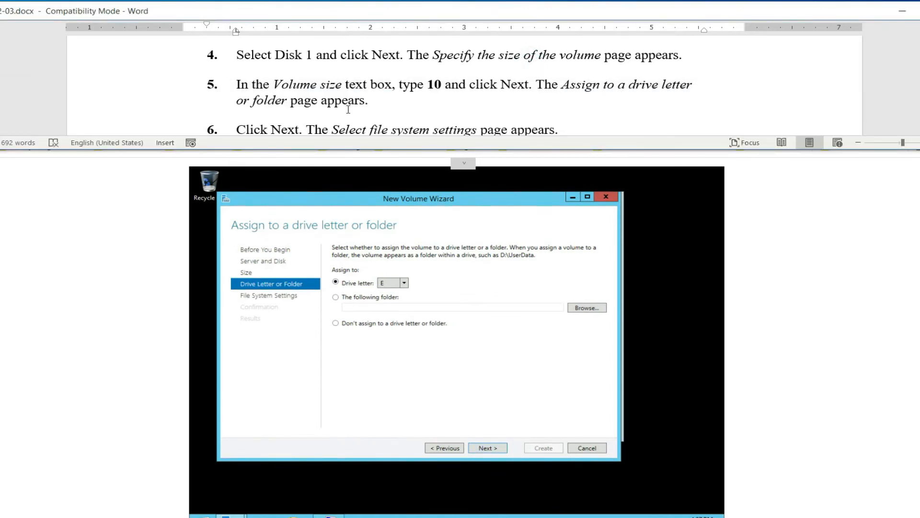
pyautogui.scroll(-2, 347, 110)
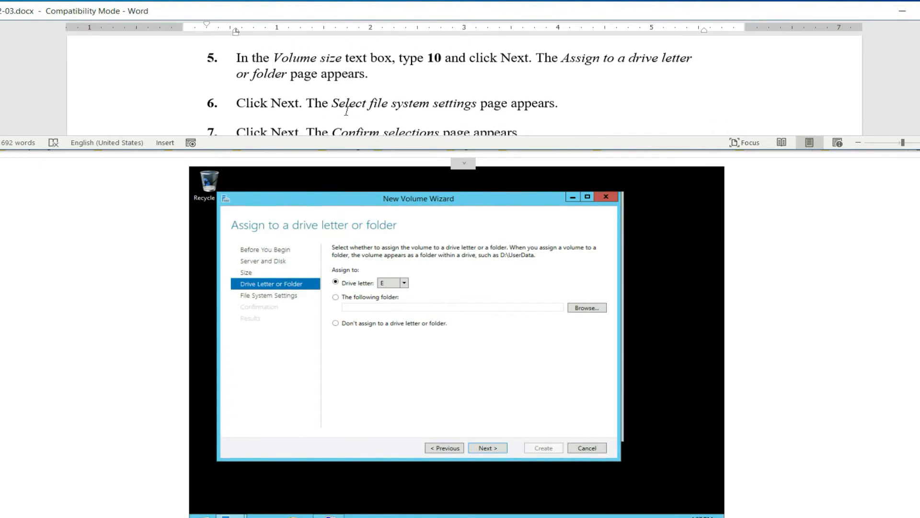
pyautogui.scroll(1, 347, 111)
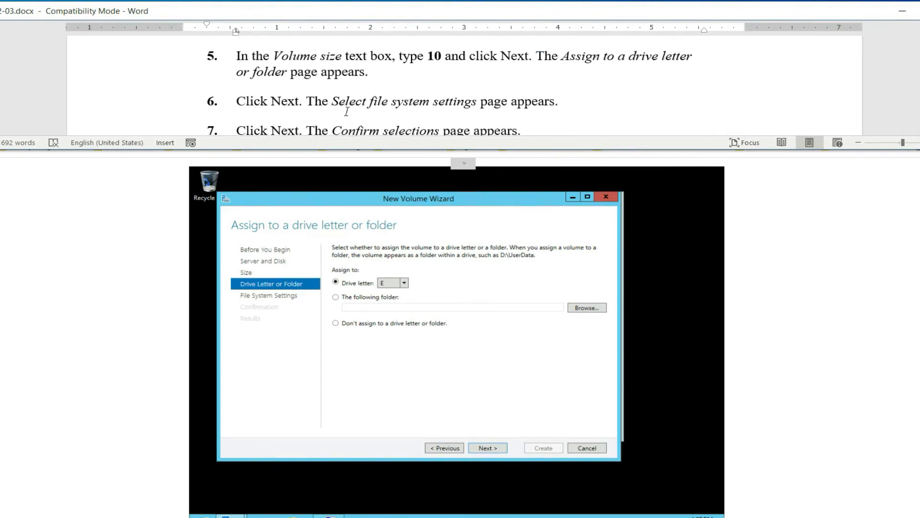
pyautogui.scroll(-1, 347, 111)
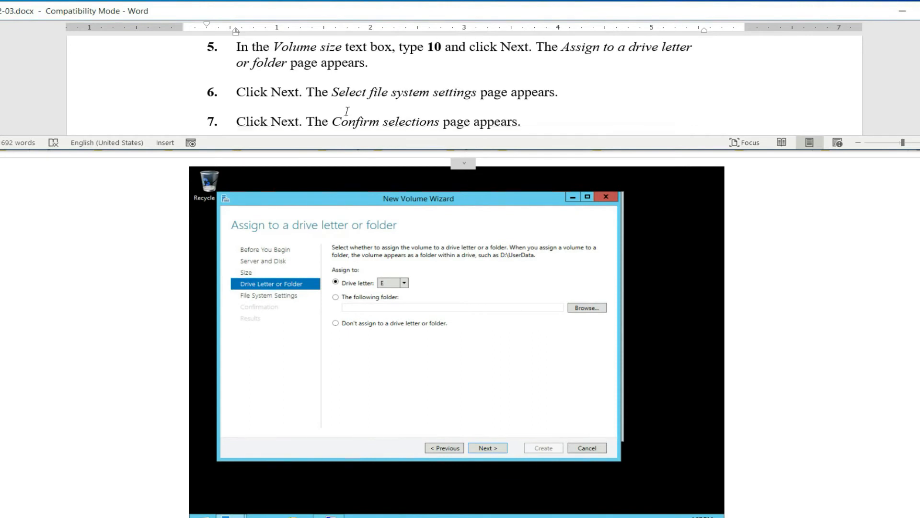
pyautogui.click(489, 448)
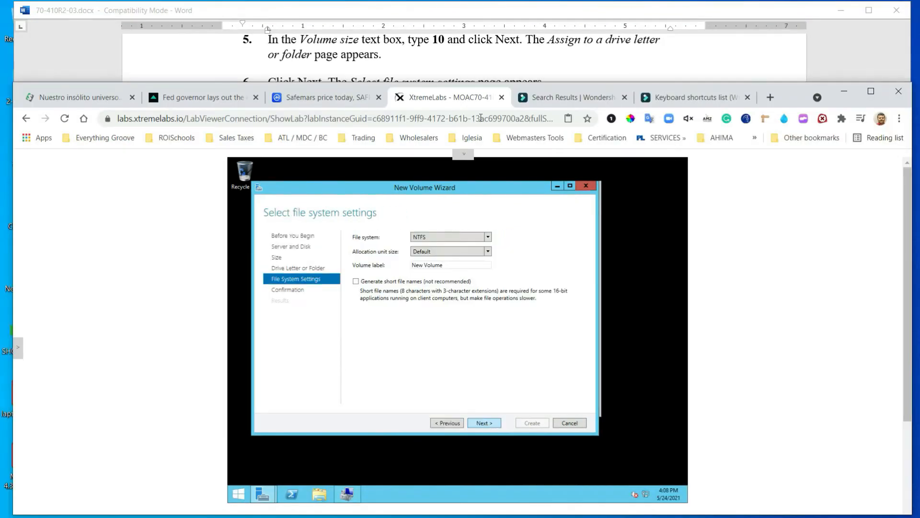
# Keep the default NTFS file system settings, create the E: volume and close the wizard
pyautogui.click(503, 69)
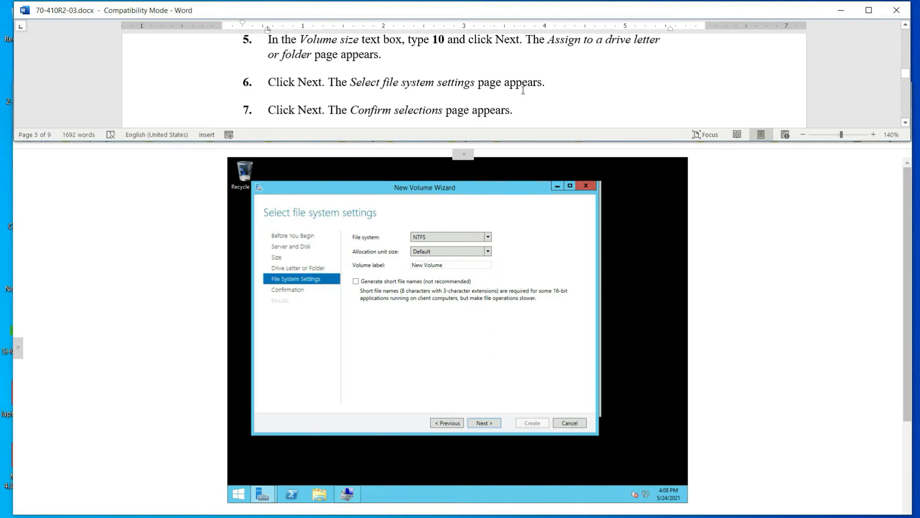
pyautogui.scroll(-1, 522, 90)
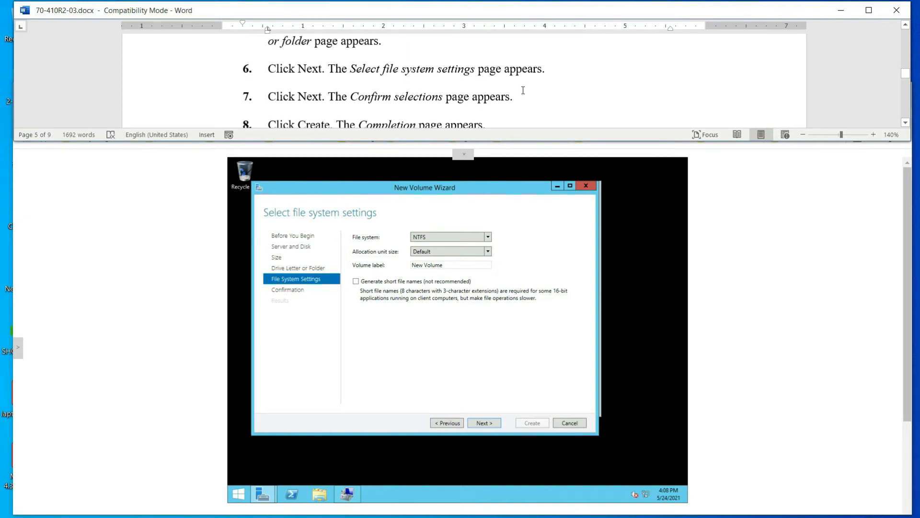
pyautogui.scroll(-1, 523, 90)
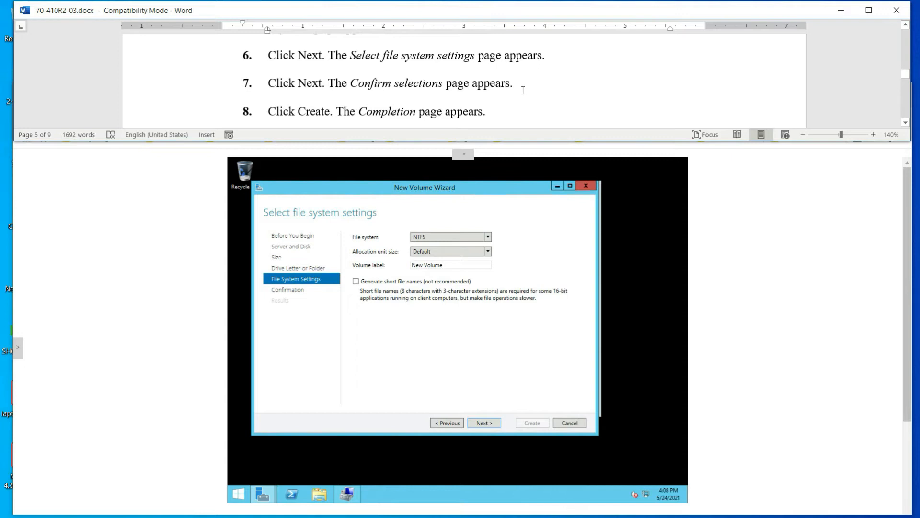
pyautogui.click(487, 424)
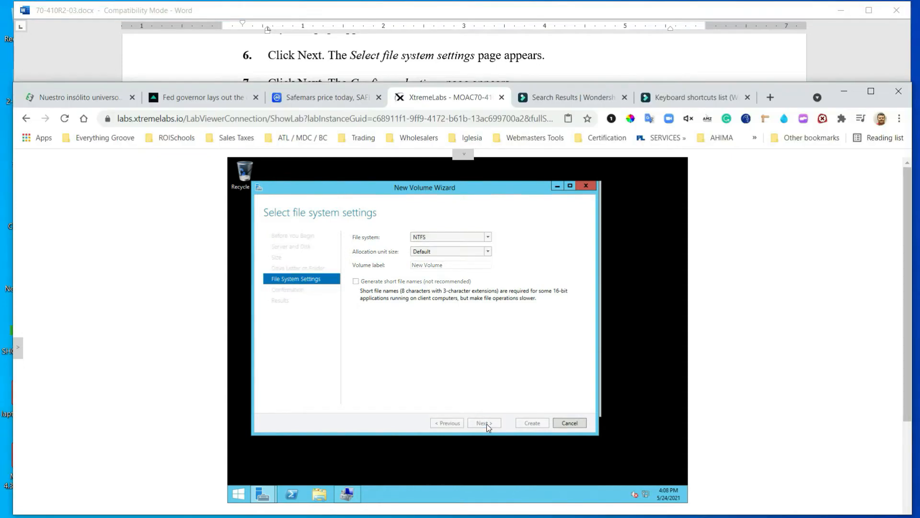
pyautogui.click(507, 72)
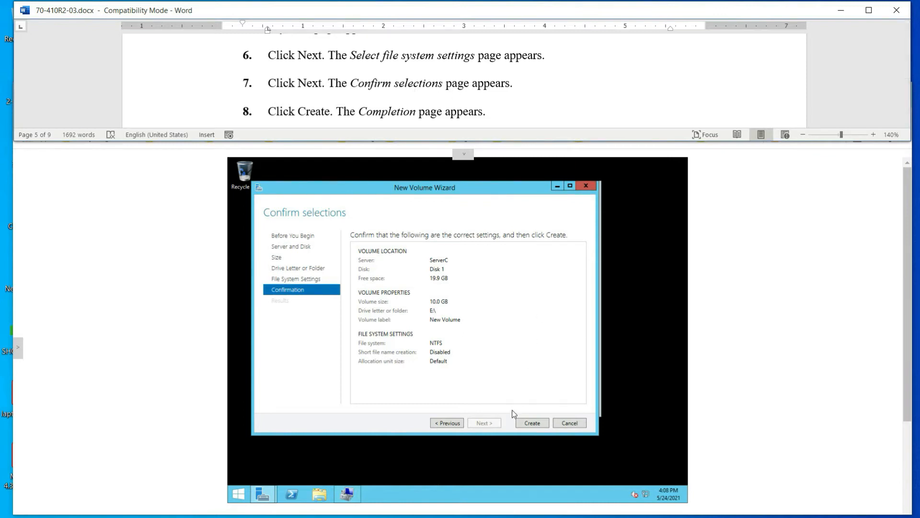
pyautogui.scroll(-1, 484, 83)
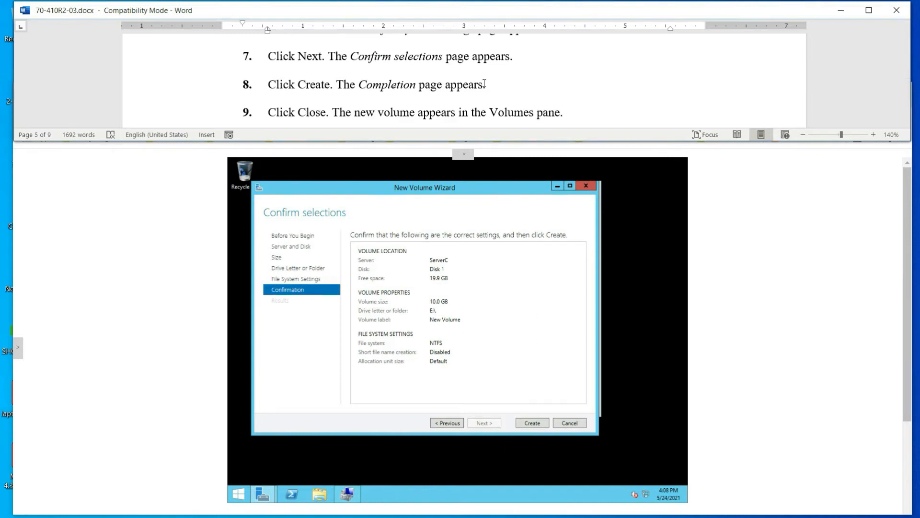
pyautogui.click(532, 425)
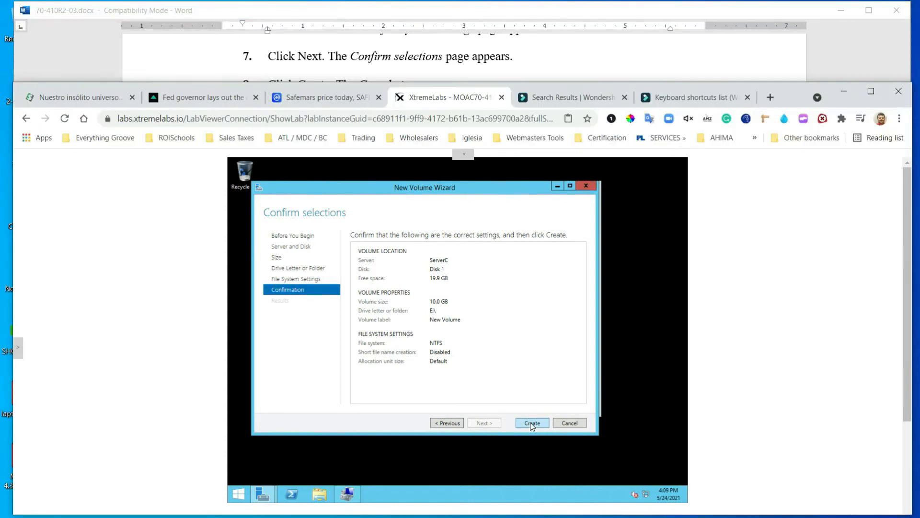
pyautogui.click(447, 51)
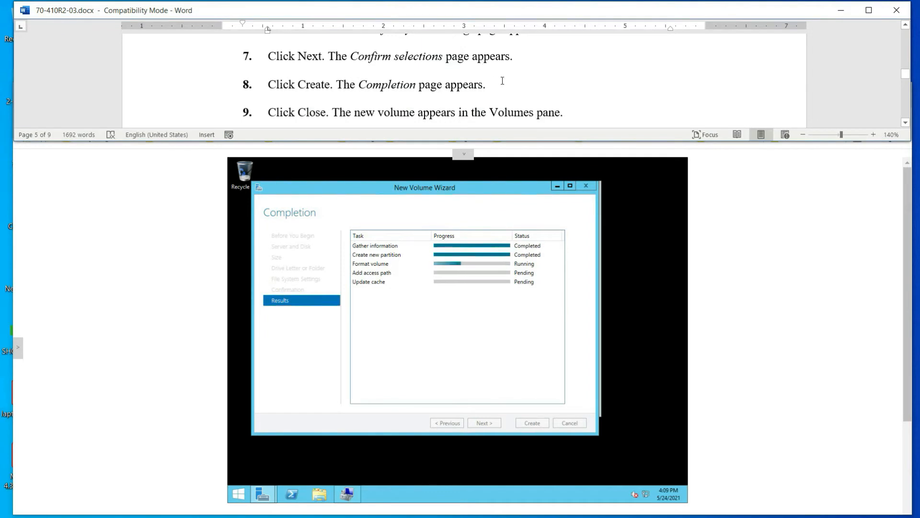
pyautogui.scroll(-1, 502, 80)
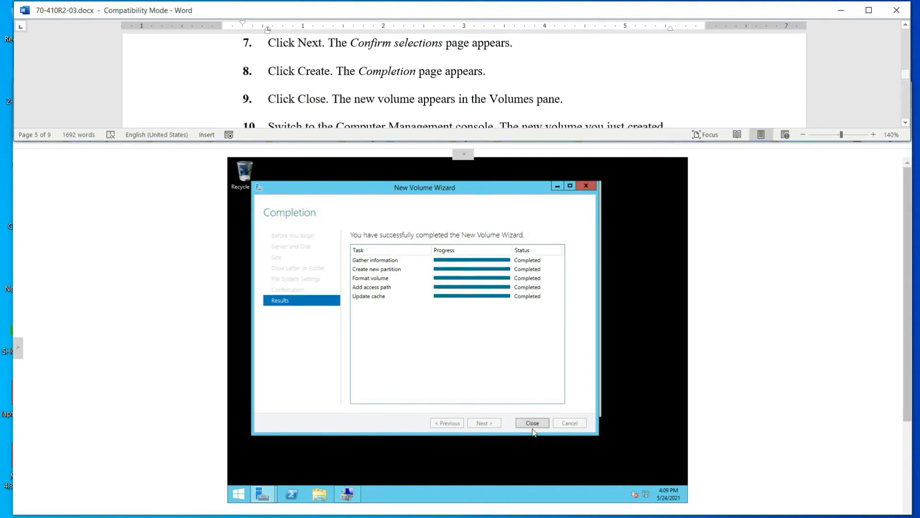
pyautogui.click(533, 423)
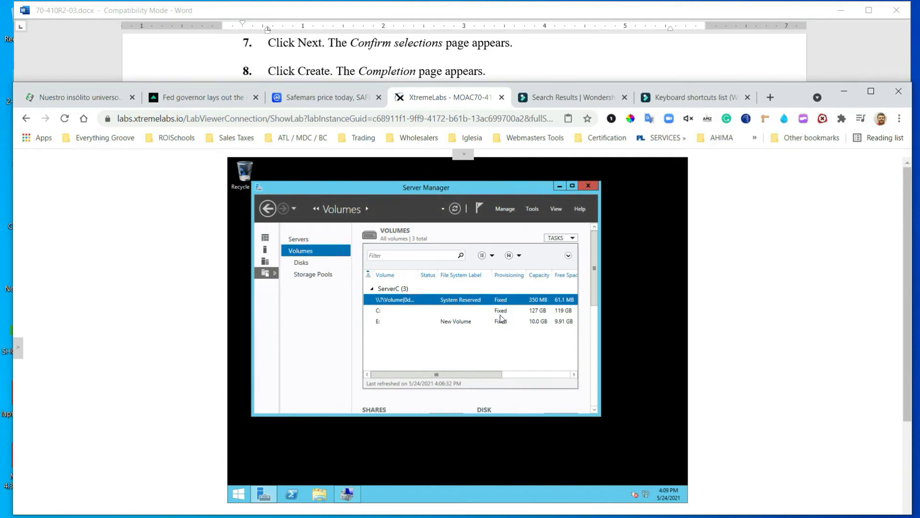
# Select the new E: volume in the Volumes list and switch to Computer Management
pyautogui.click(459, 323)
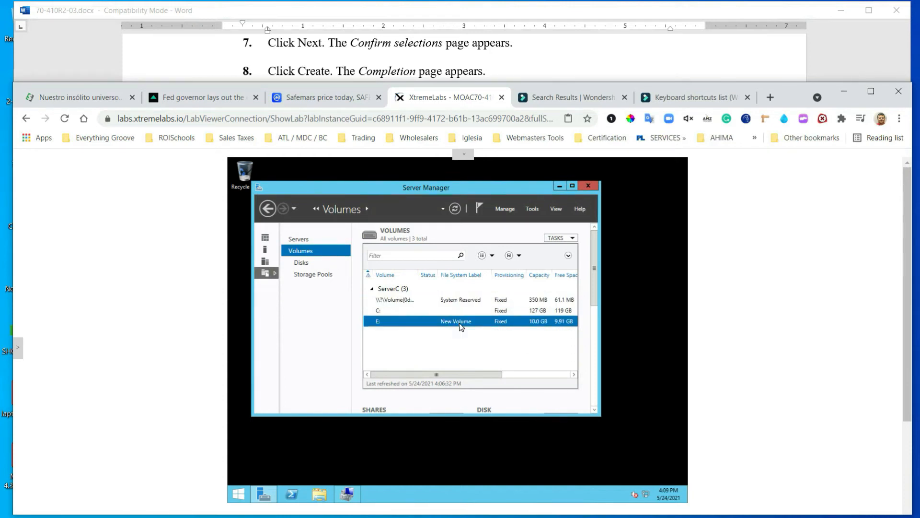
pyautogui.click(523, 78)
pyautogui.scroll(-1, 523, 78)
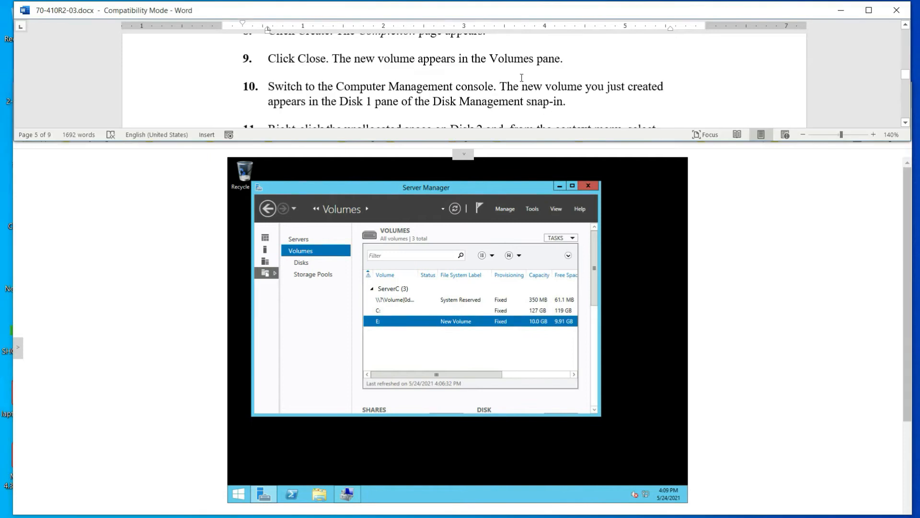
pyautogui.moveTo(343, 498)
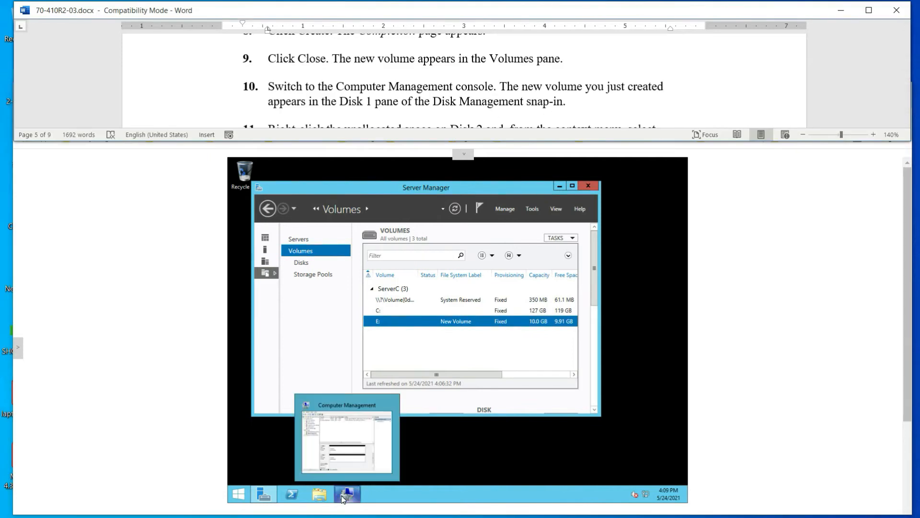
pyautogui.click(345, 498)
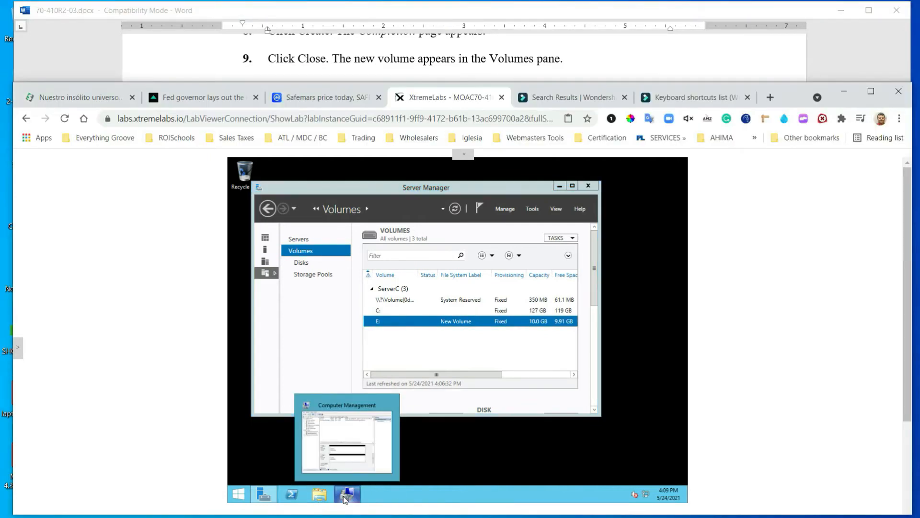
pyautogui.click(344, 498)
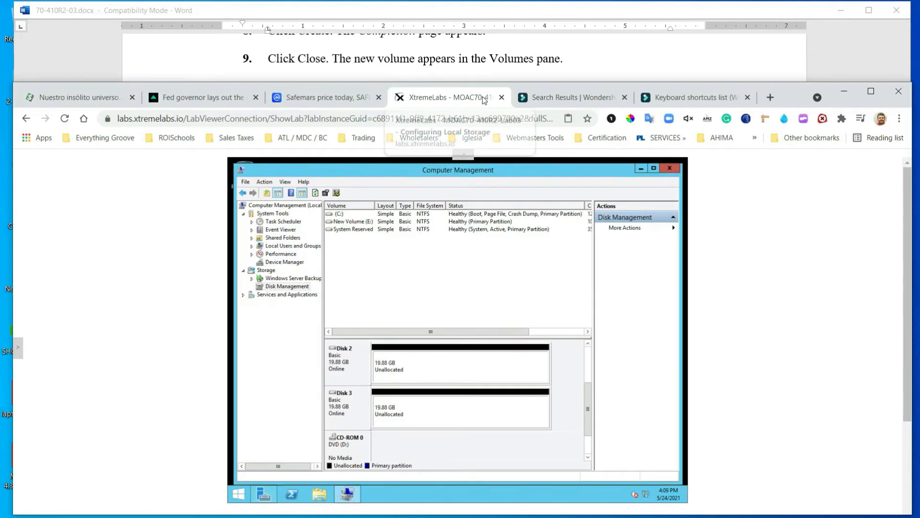
# Scroll Disk Management down to Disk 2's 19.88 GB unallocated space
pyautogui.click(578, 51)
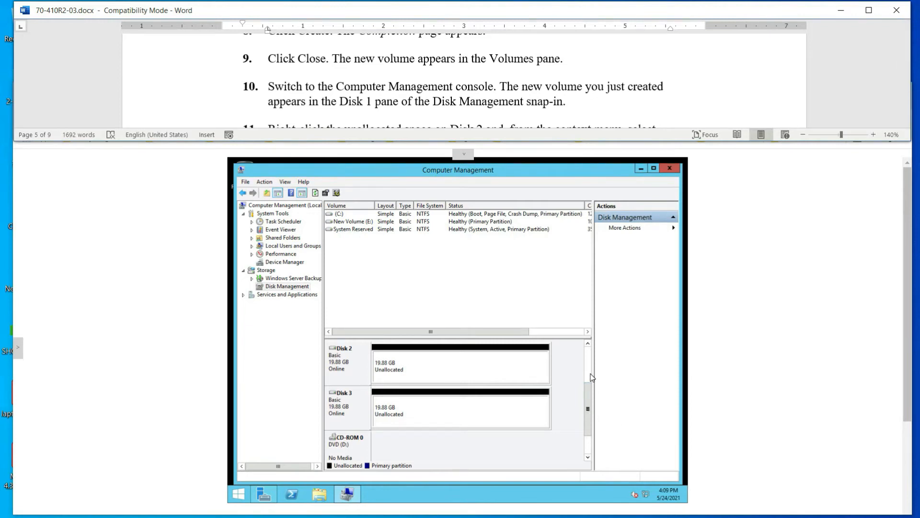
pyautogui.click(500, 86)
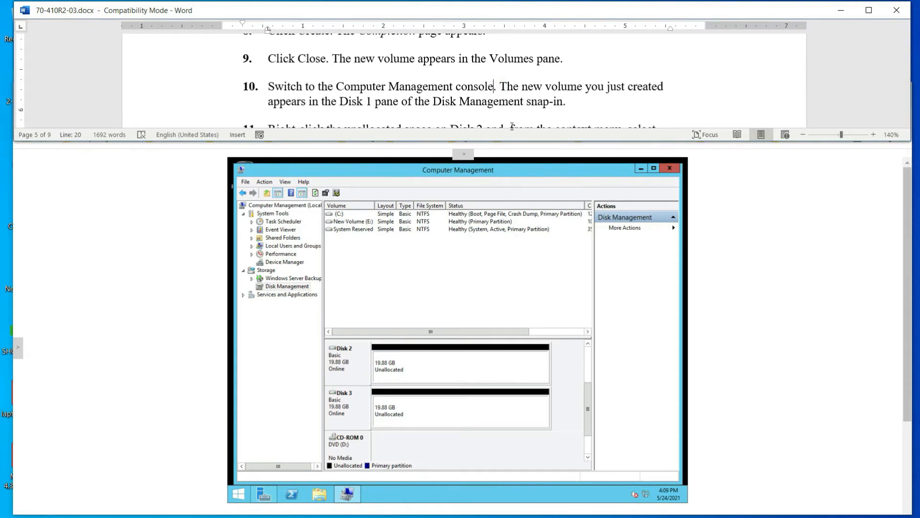
pyautogui.click(531, 105)
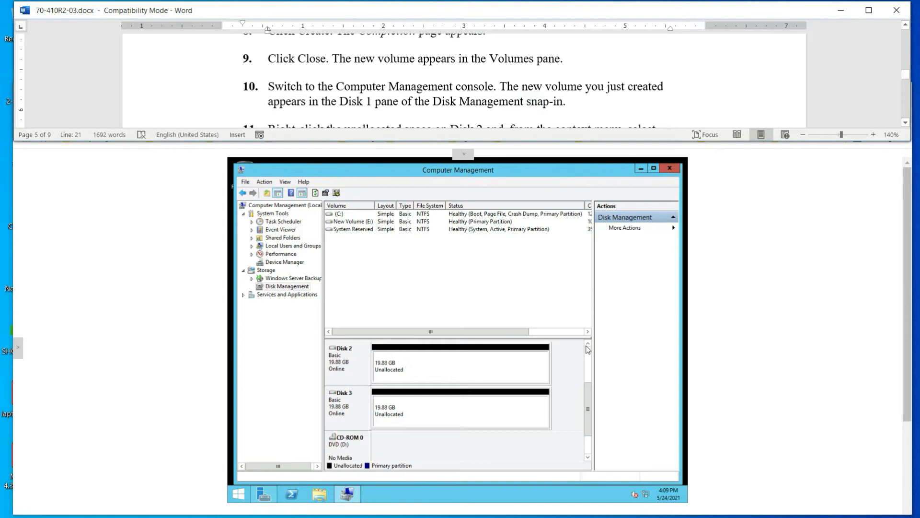
pyautogui.moveTo(588, 402); pyautogui.dragTo(592, 418)
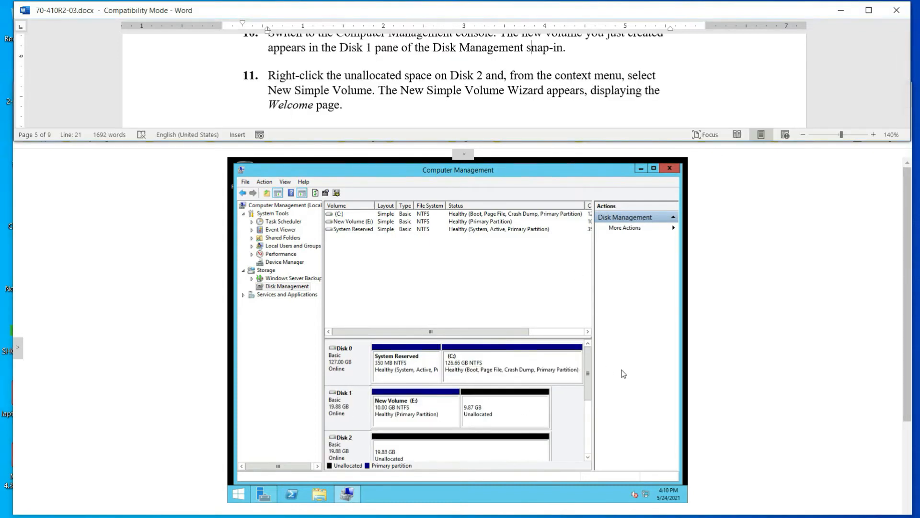
pyautogui.moveTo(585, 371); pyautogui.dragTo(579, 396)
pyautogui.scroll(-1, 579, 395)
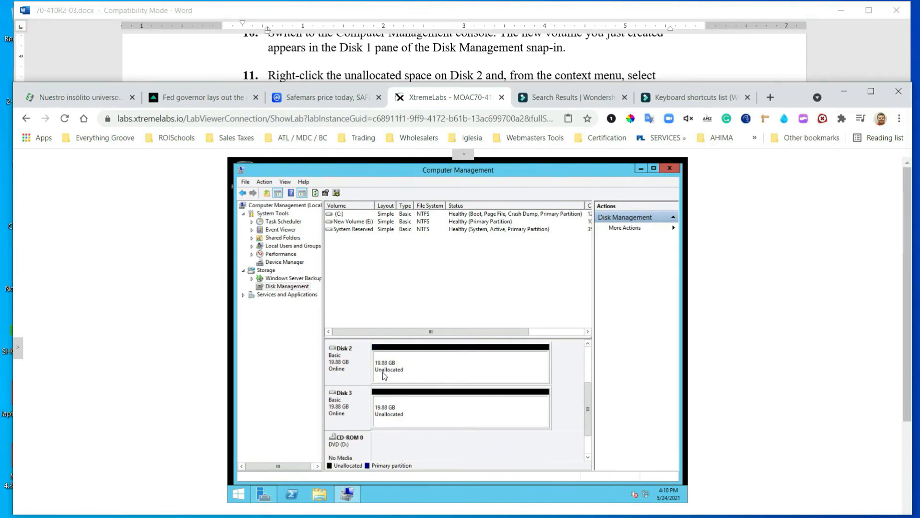
pyautogui.click(432, 44)
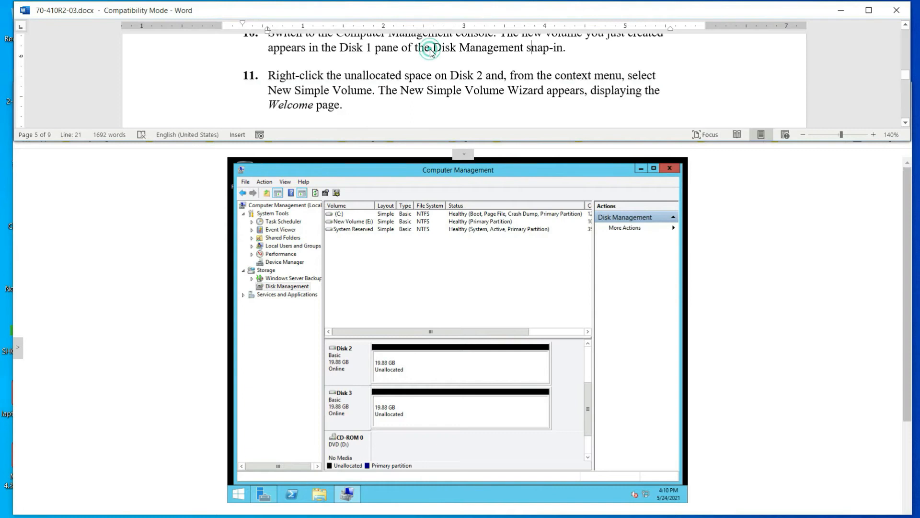
# Start a New Simple Volume on Disk 2's unallocated space and reach the size page
pyautogui.rightClick(392, 365)
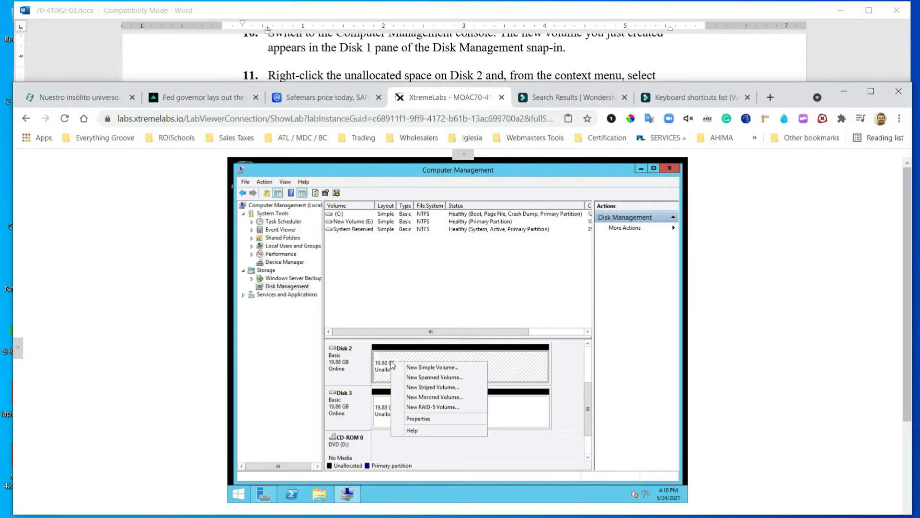
pyautogui.click(550, 42)
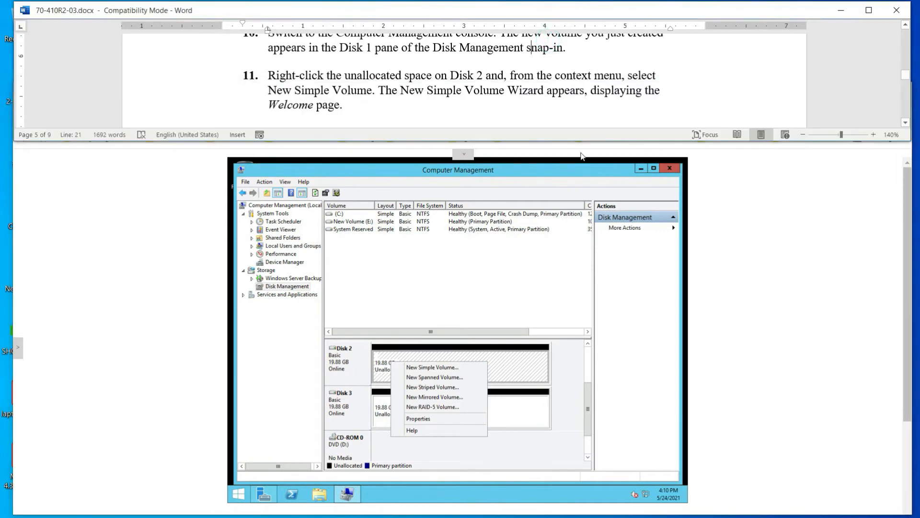
pyautogui.click(444, 369)
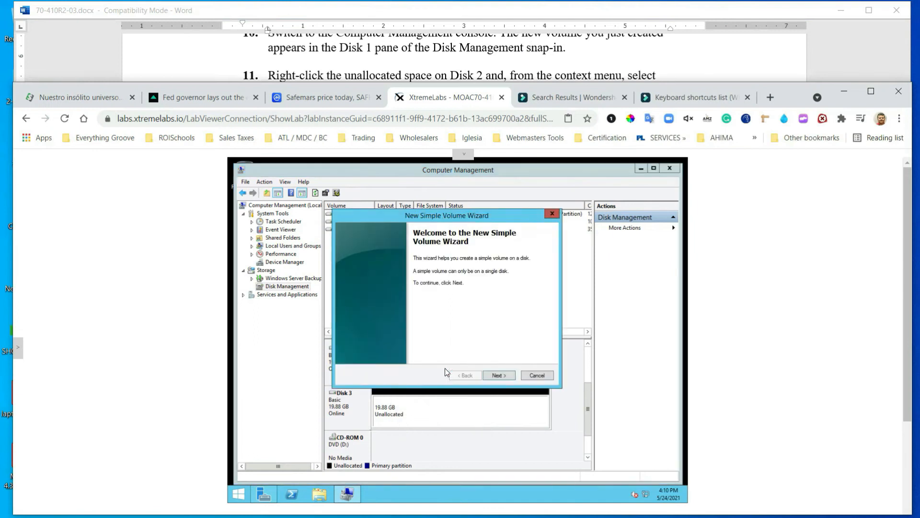
pyautogui.click(434, 48)
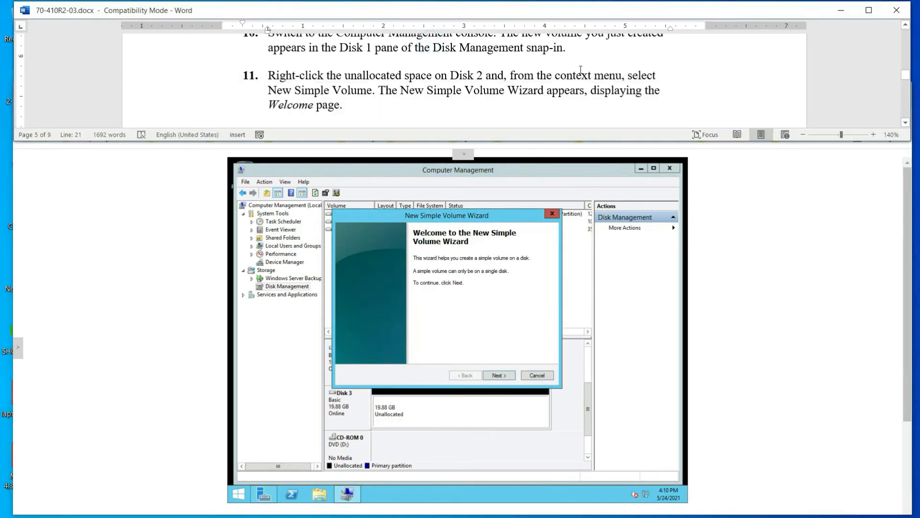
pyautogui.scroll(-1, 450, 125)
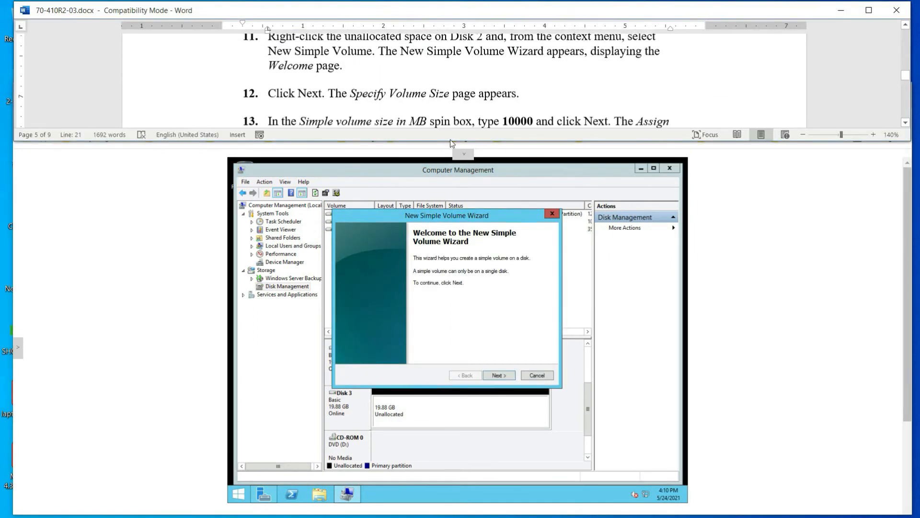
pyautogui.click(502, 375)
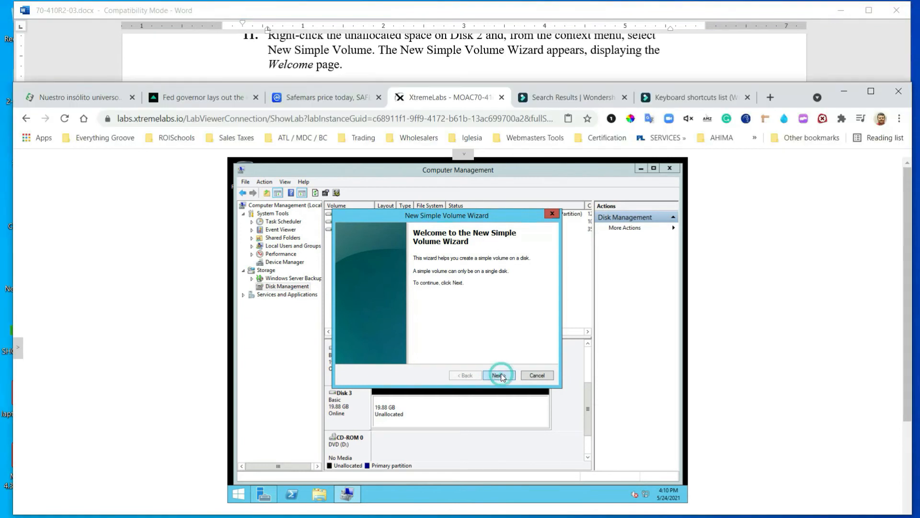
pyautogui.click(430, 54)
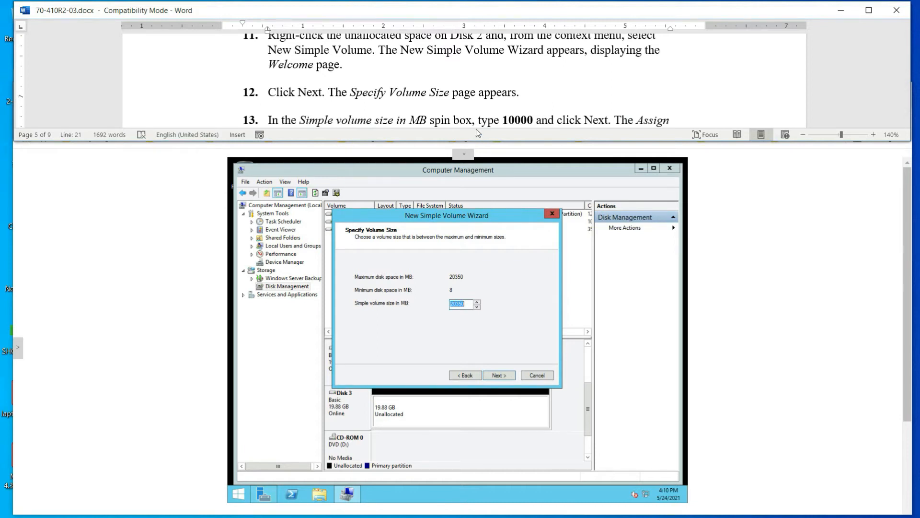
pyautogui.scroll(-1, 465, 97)
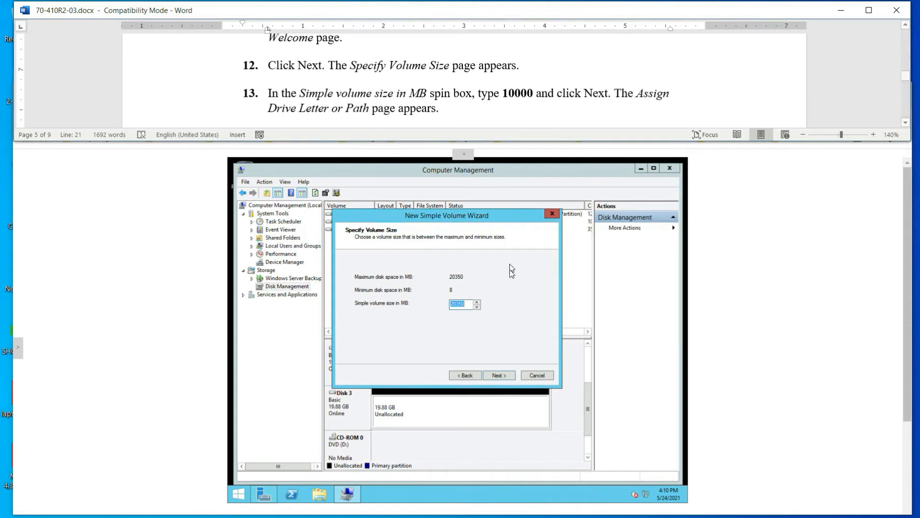
# Replace the 20350 MB default with 10000 MB as the simple volume size
pyautogui.click(474, 306)
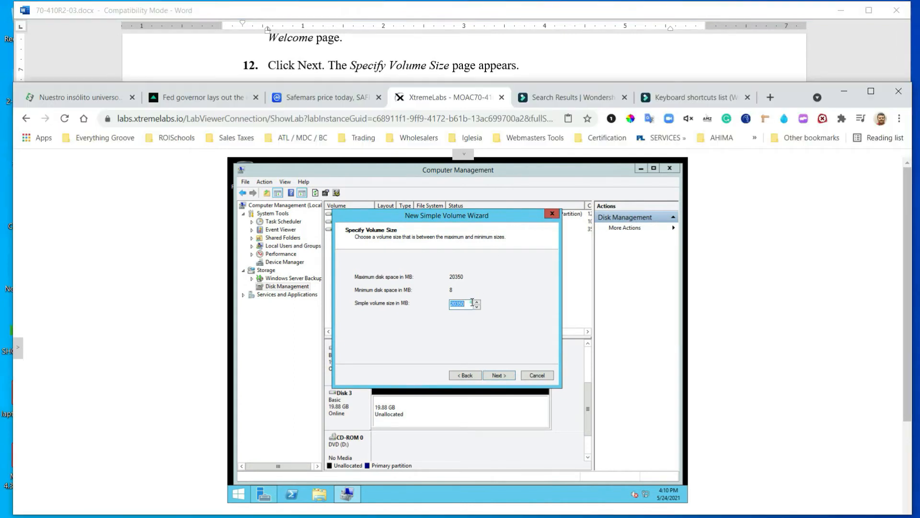
pyautogui.click(468, 303)
pyautogui.click(460, 55)
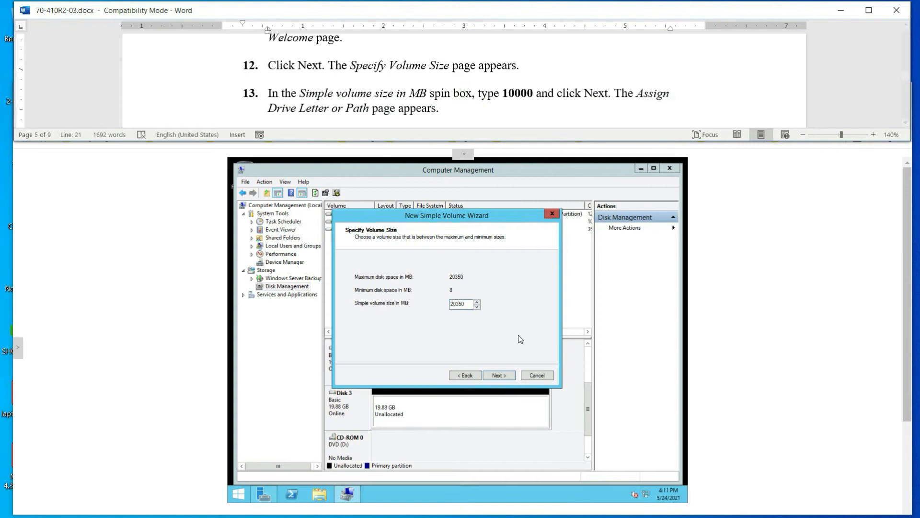
pyautogui.doubleClick(464, 304)
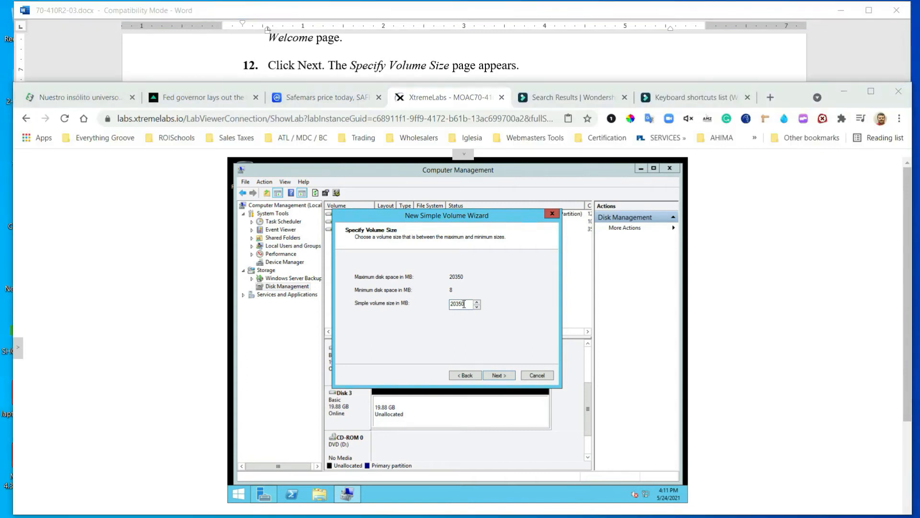
pyautogui.write('1000')
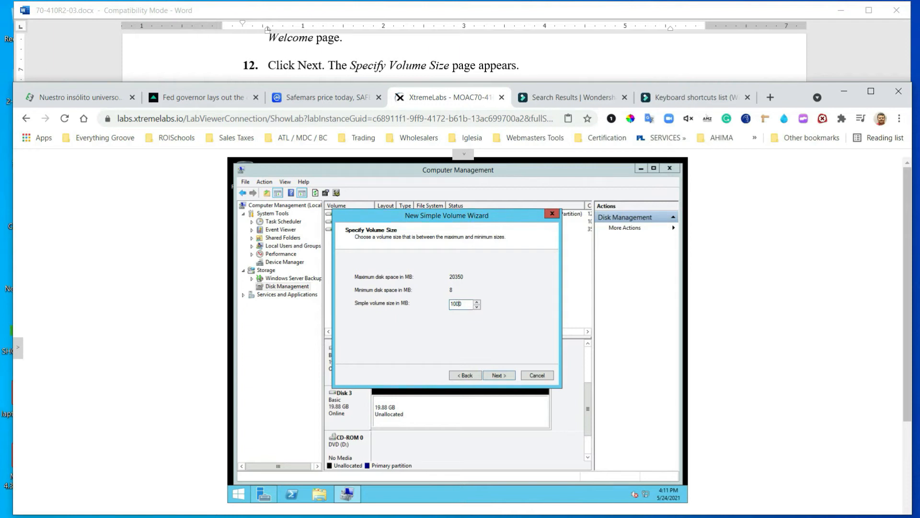
pyautogui.write('0')
pyautogui.click(439, 36)
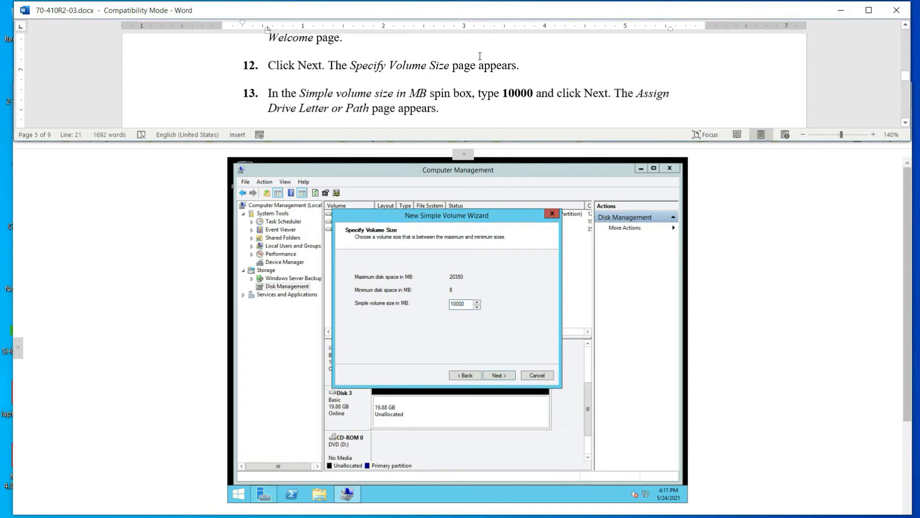
pyautogui.click(503, 375)
# Keep drive letter F for the new volume
pyautogui.click(502, 79)
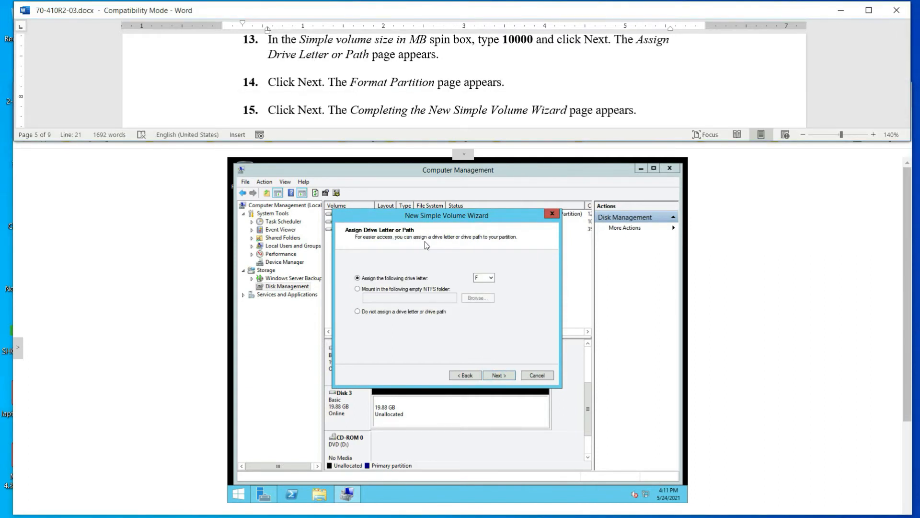
pyautogui.click(500, 374)
pyautogui.click(450, 61)
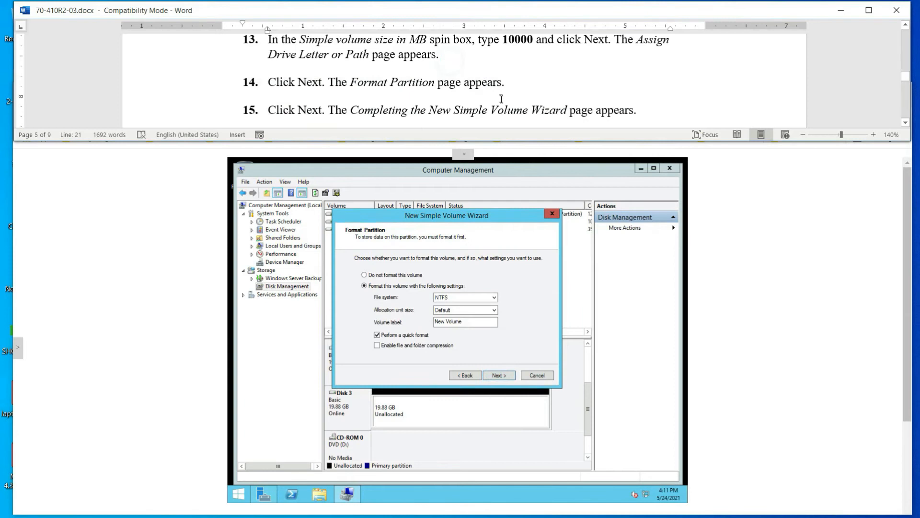
pyautogui.scroll(-1, 498, 96)
pyautogui.scroll(-1, 495, 93)
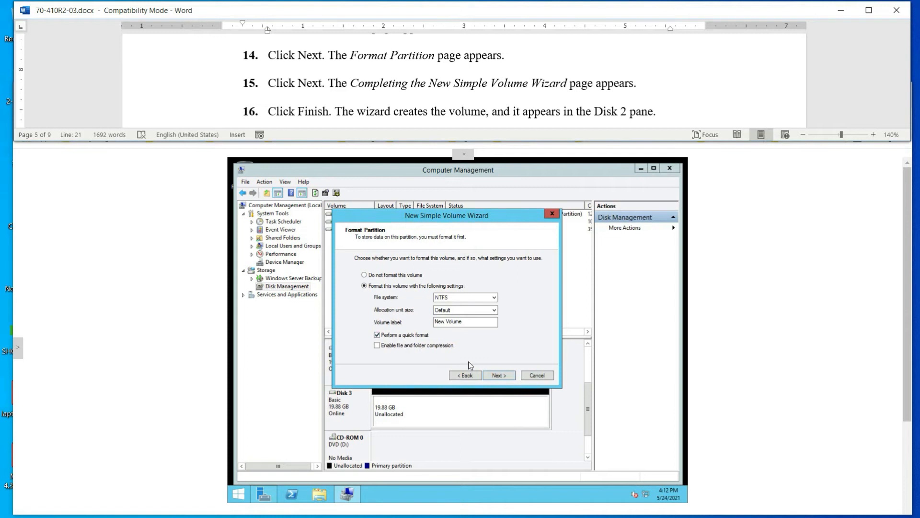
# Keep the NTFS quick format settings and finish creating the F: volume
pyautogui.click(497, 376)
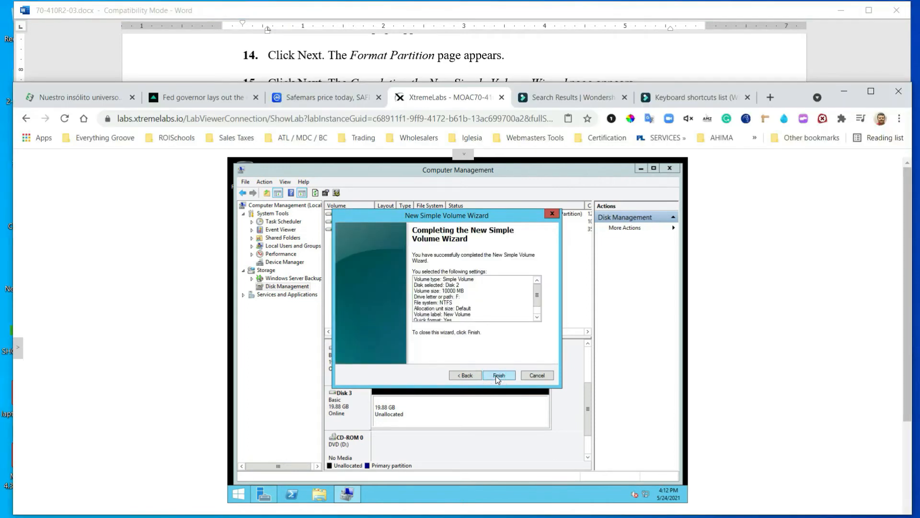
pyautogui.click(525, 47)
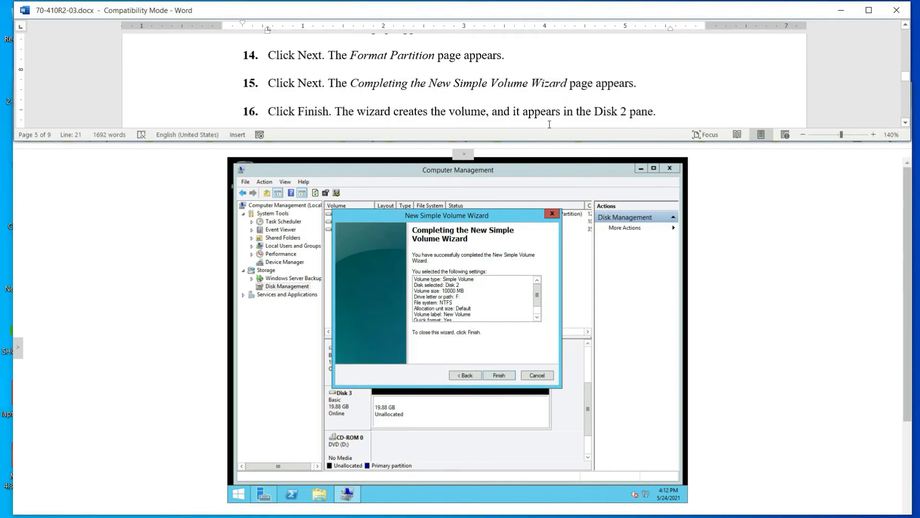
pyautogui.scroll(-1, 429, 96)
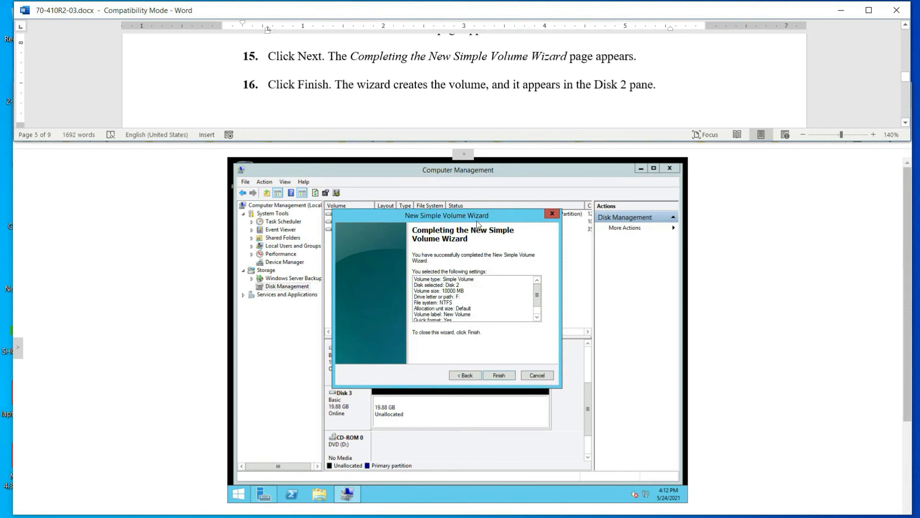
pyautogui.click(490, 376)
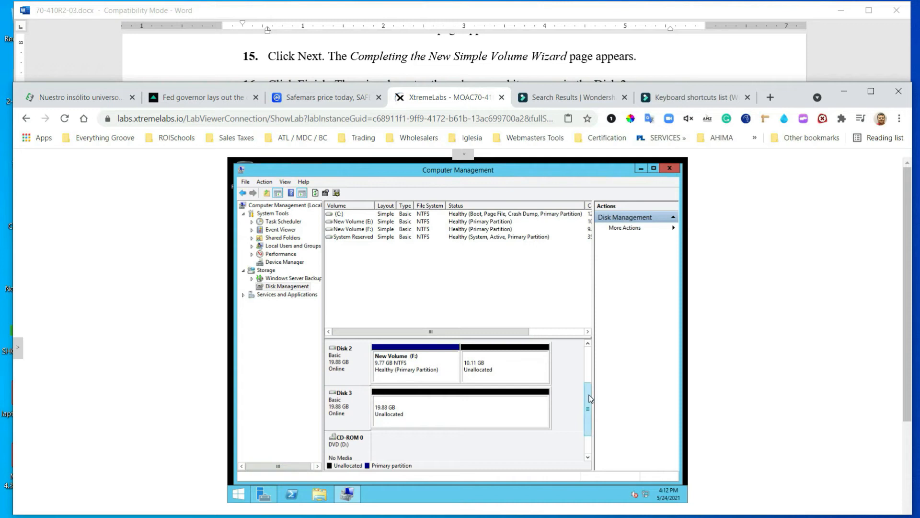
# Scroll the Disk Management disk pane to review the E: and F: volumes
pyautogui.scroll(1, 590, 389)
pyautogui.scroll(1, 595, 364)
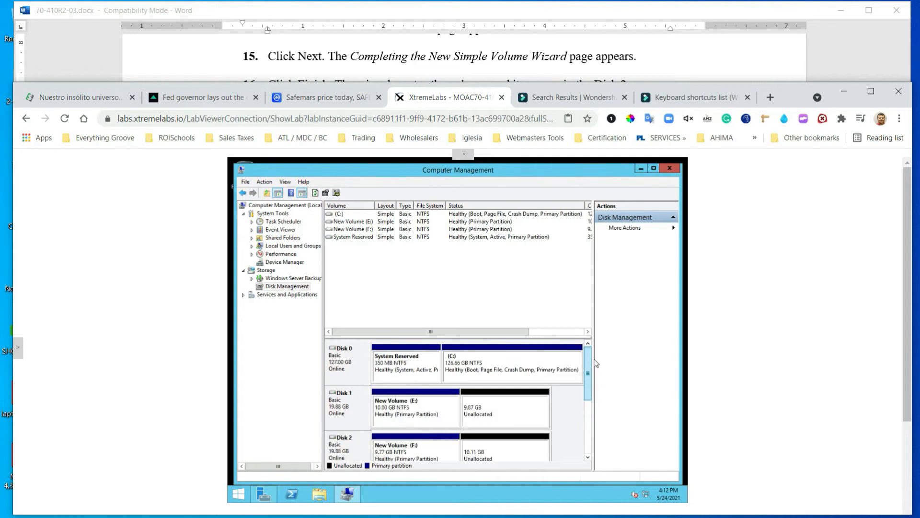
pyautogui.scroll(-1, 590, 369)
pyautogui.scroll(-1, 583, 394)
# Scroll the lab manual to step 17 about creating a G: volume on Disk 3
pyautogui.click(433, 39)
pyautogui.scroll(-1, 443, 90)
pyautogui.scroll(-4, 443, 90)
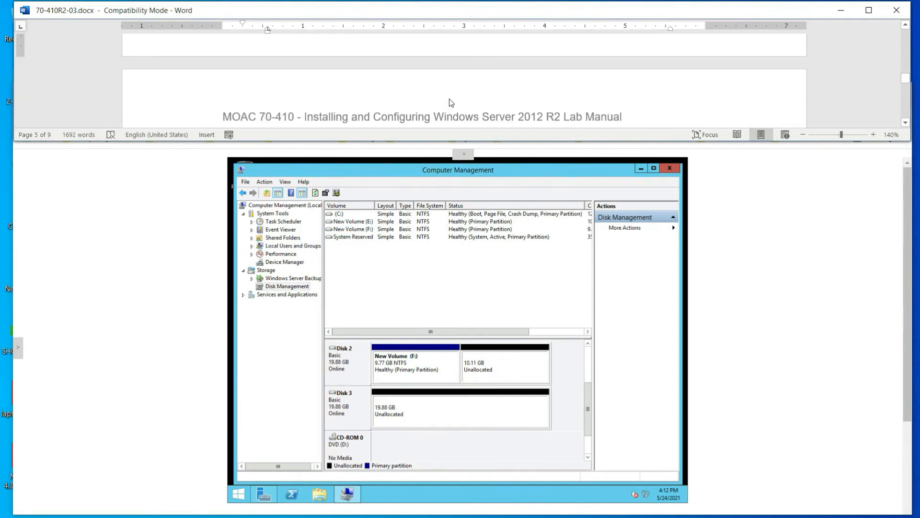
pyautogui.scroll(-3, 450, 100)
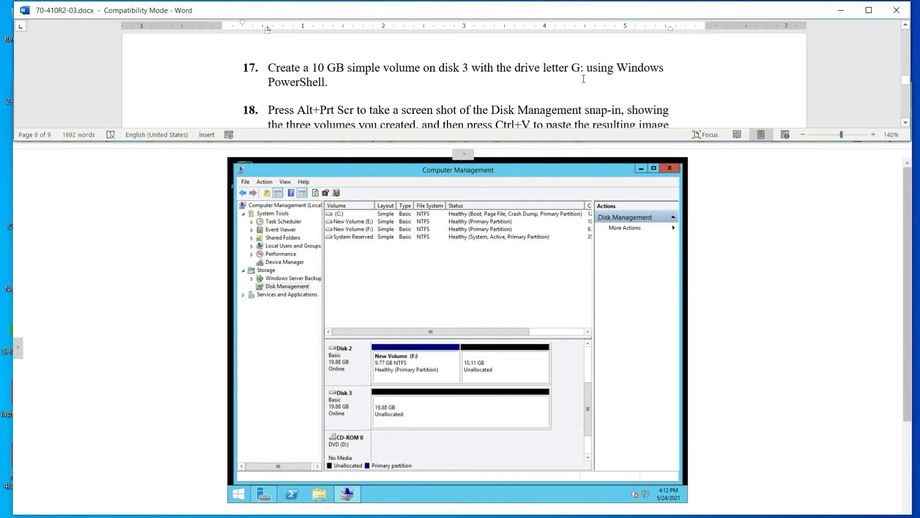
pyautogui.scroll(-1, 322, 78)
pyautogui.scroll(1, 324, 81)
pyautogui.scroll(-3, 527, 94)
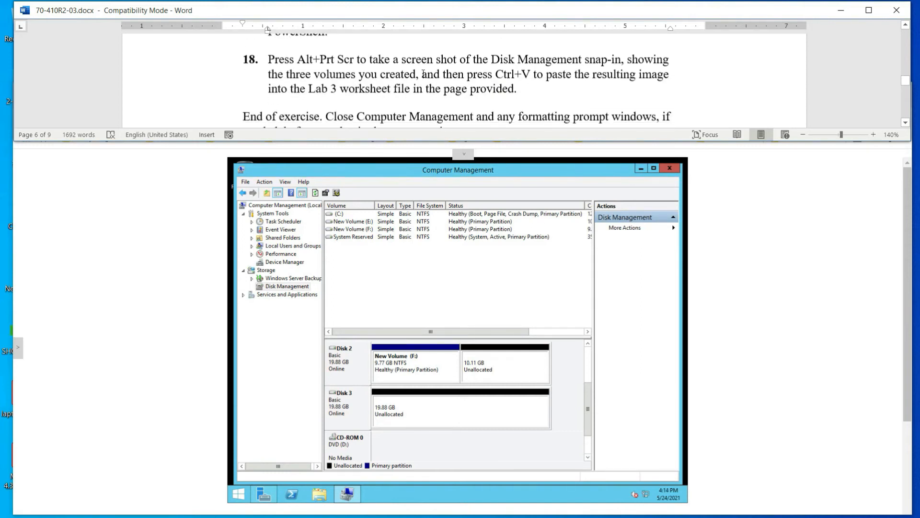
pyautogui.scroll(-2, 423, 73)
pyautogui.scroll(3, 424, 74)
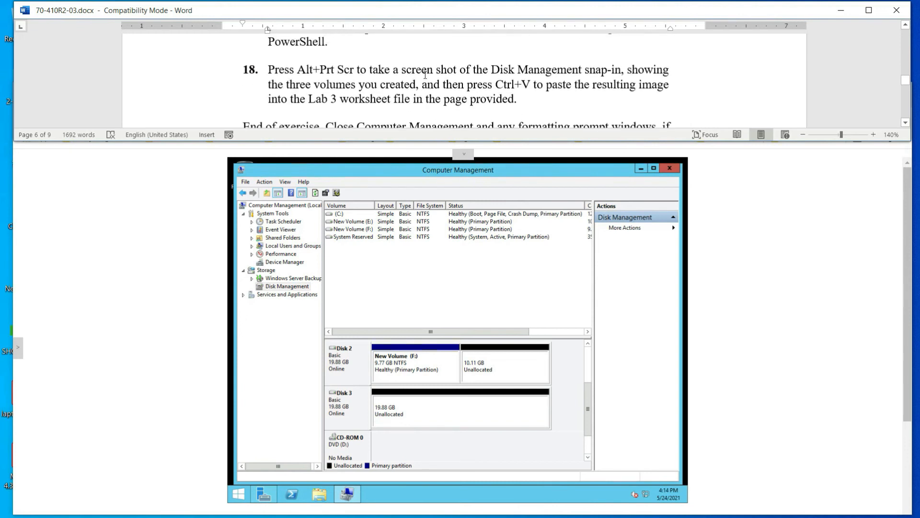
pyautogui.scroll(1, 425, 75)
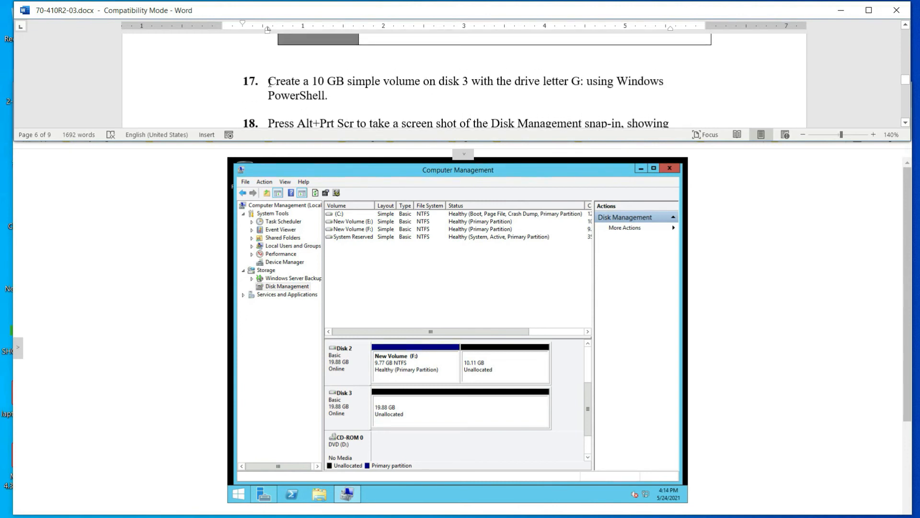
pyautogui.moveTo(268, 82); pyautogui.dragTo(395, 95)
pyautogui.click(412, 101)
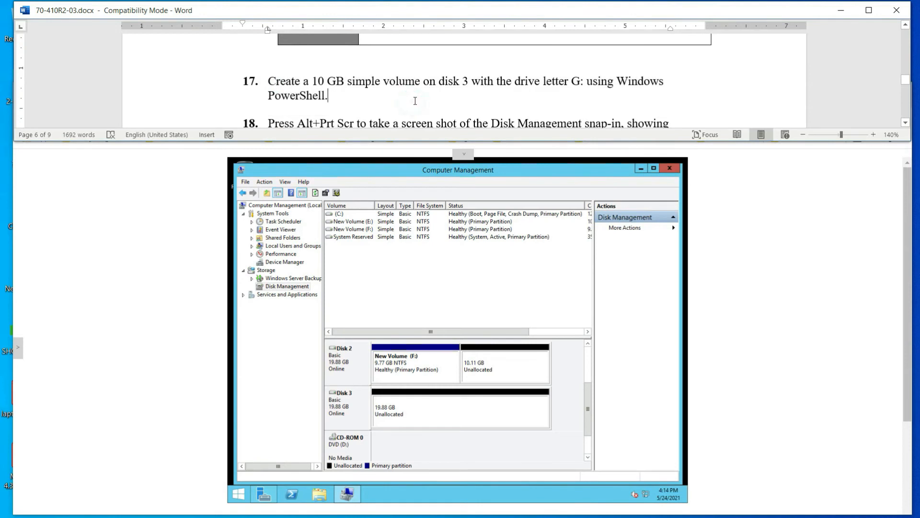
pyautogui.scroll(-1, 415, 101)
pyautogui.scroll(1, 446, 94)
pyautogui.scroll(1, 447, 93)
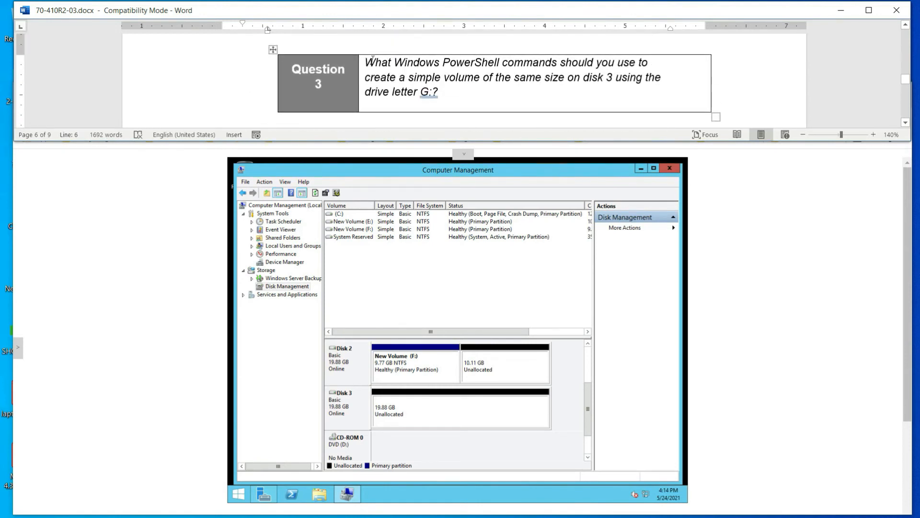
pyautogui.moveTo(365, 61); pyautogui.dragTo(494, 87)
pyautogui.click(486, 91)
pyautogui.scroll(-2, 479, 93)
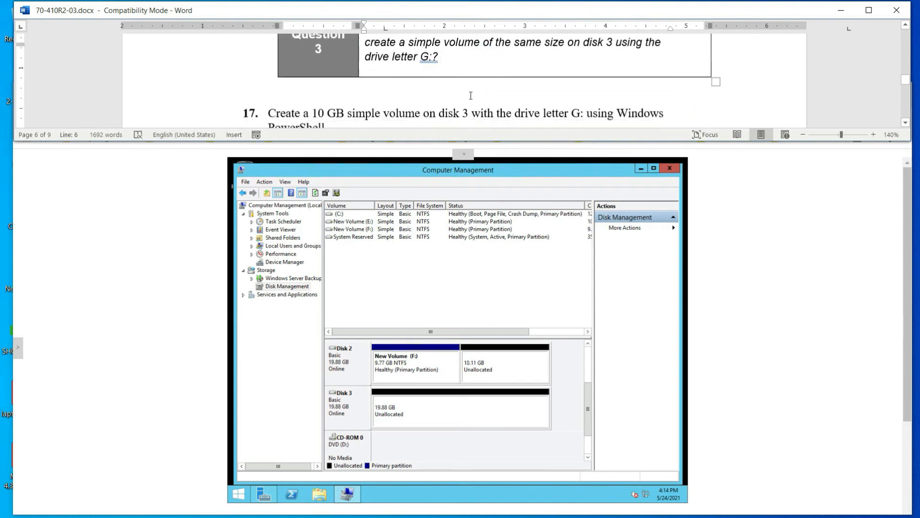
pyautogui.scroll(-1, 470, 95)
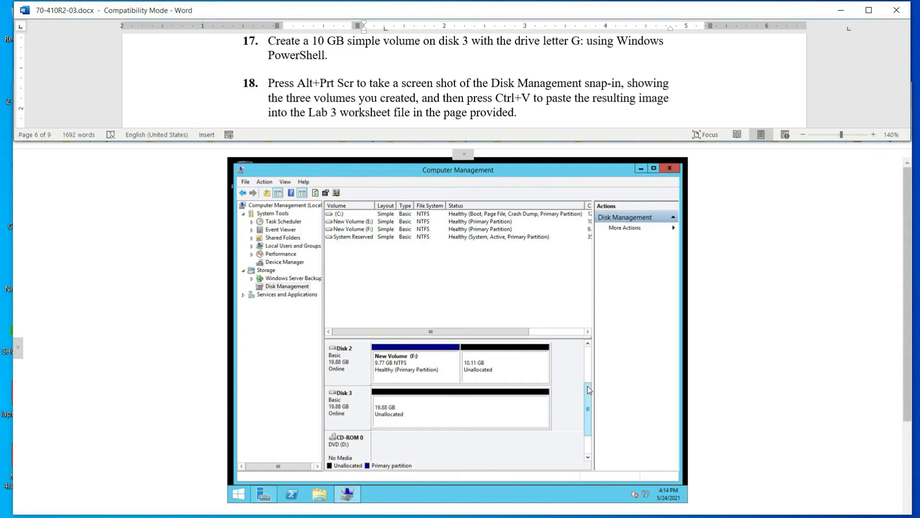
pyautogui.rightClick(400, 410)
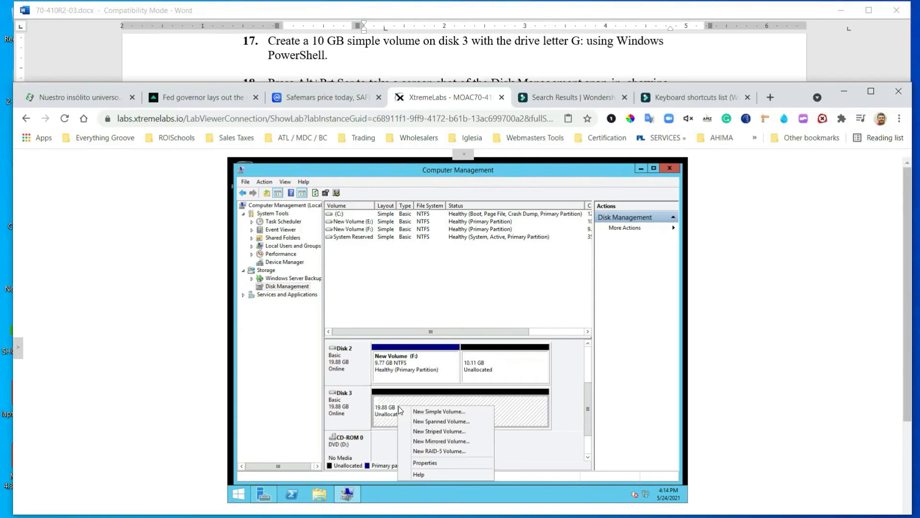
# Start a New Simple Volume on Disk 3 and set its size to 10000 MB
pyautogui.click(435, 413)
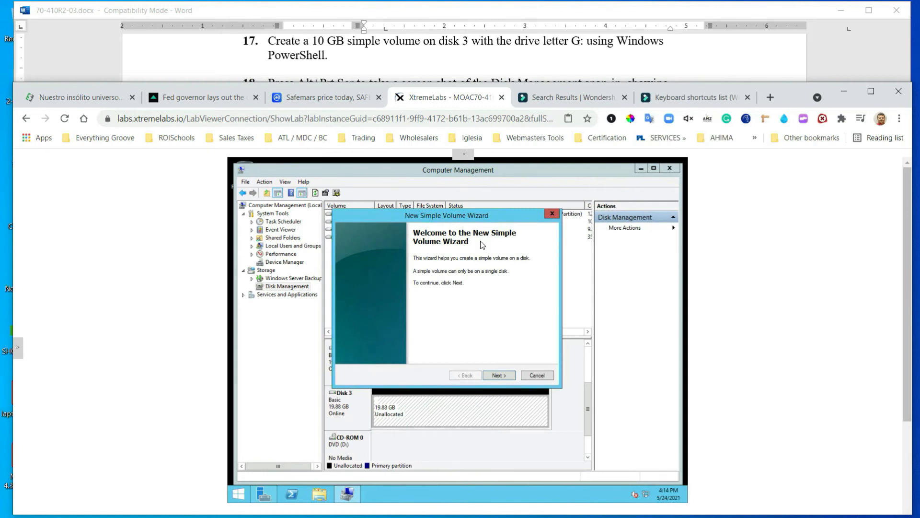
pyautogui.click(499, 375)
pyautogui.click(464, 308)
pyautogui.doubleClick(470, 304)
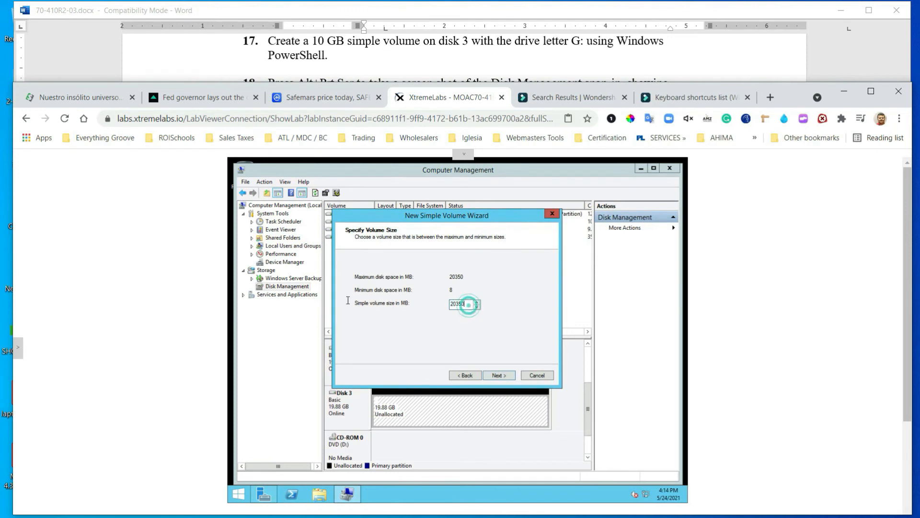
pyautogui.write('1')
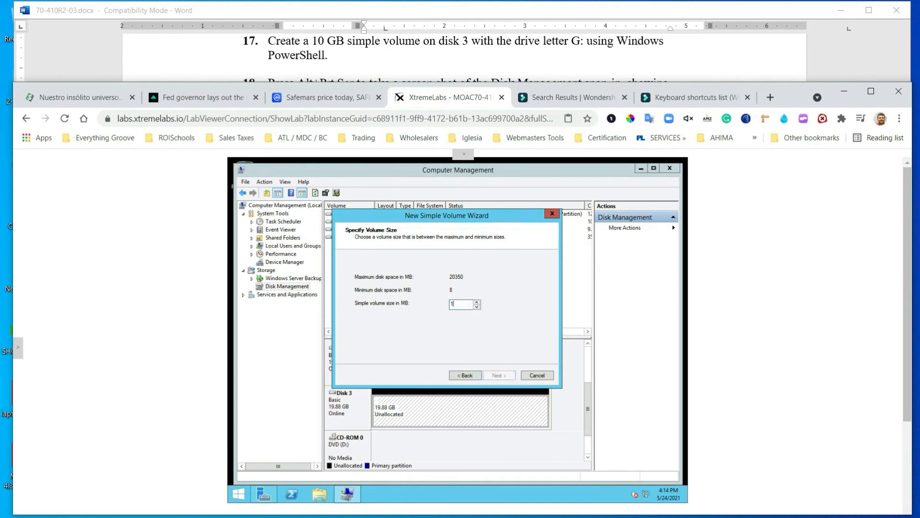
pyautogui.write('00')
pyautogui.click(501, 376)
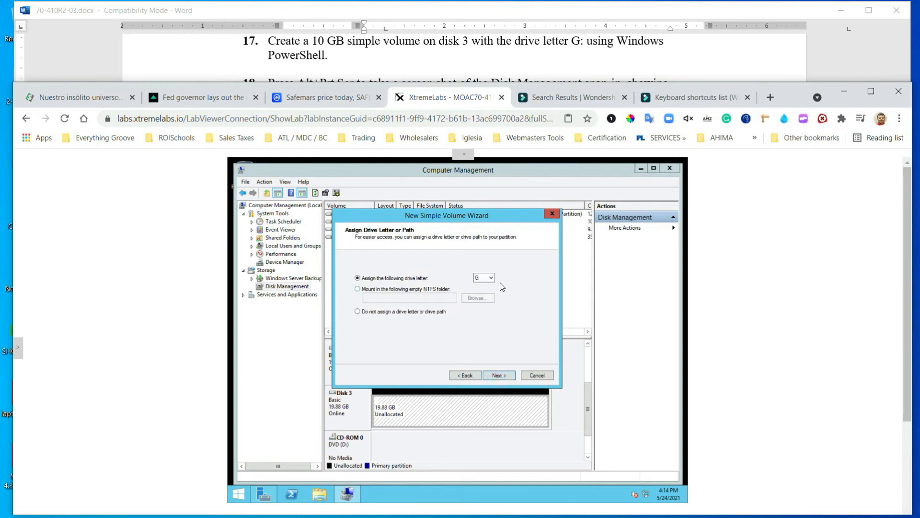
# Assign drive letter G, keep NTFS formatting, and finish the wizard
pyautogui.click(499, 376)
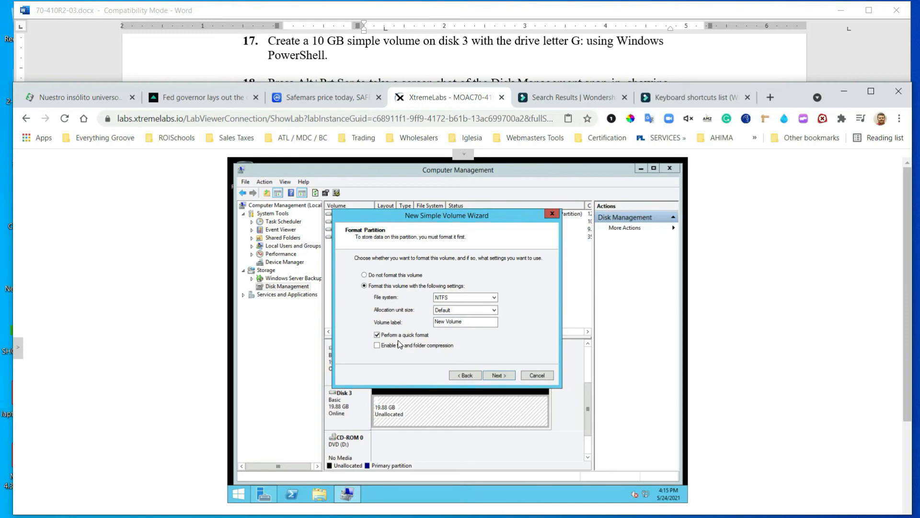
pyautogui.click(500, 376)
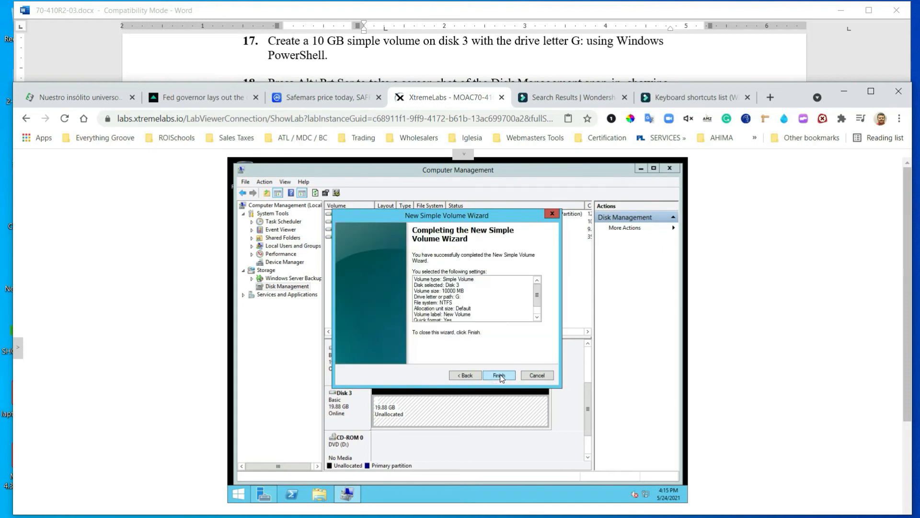
pyautogui.click(499, 377)
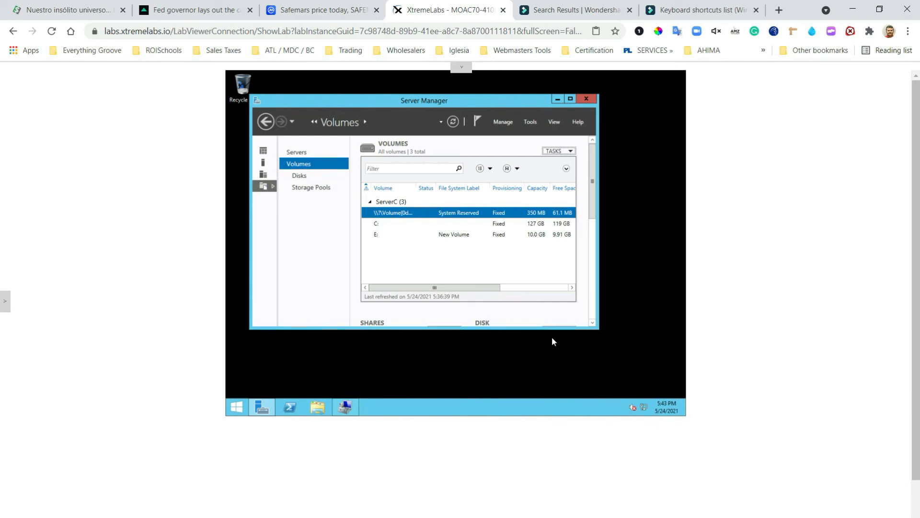
# From Storage Pools, start a New Storage Pool and name it Pool1
pyautogui.click(307, 188)
pyautogui.click(572, 152)
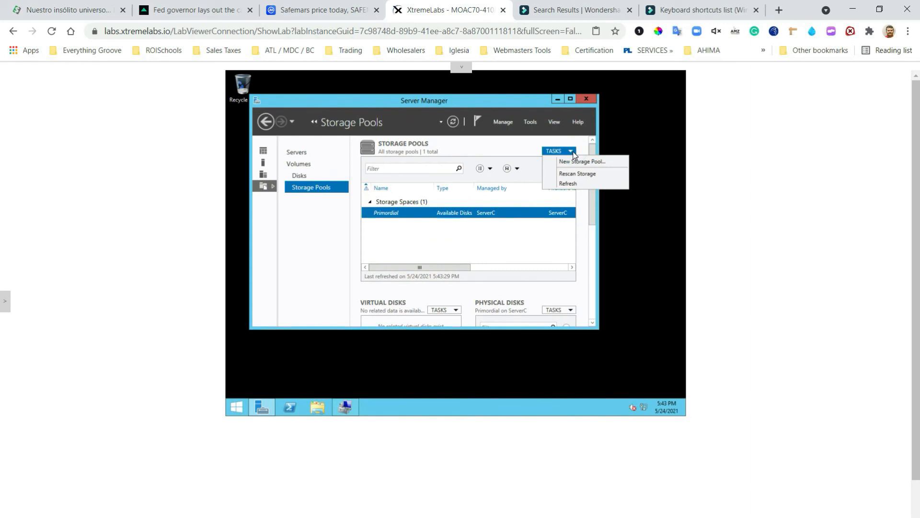
pyautogui.click(576, 162)
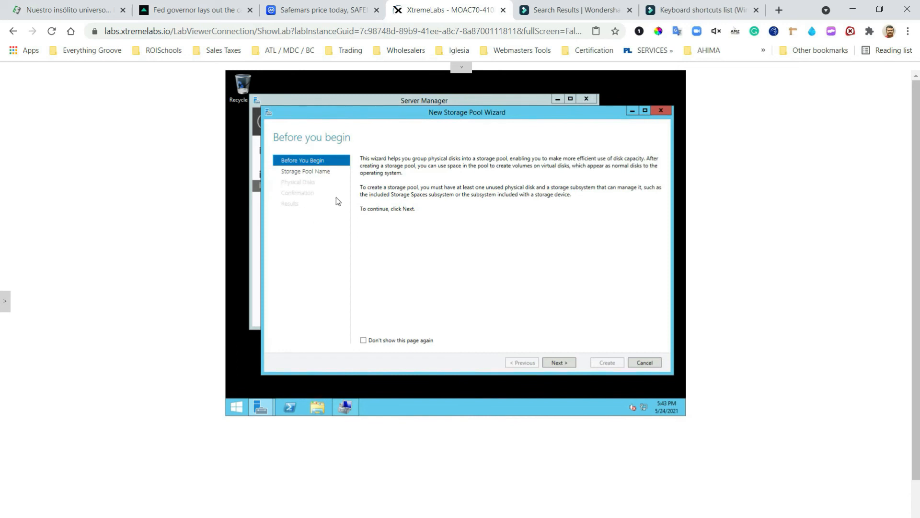
pyautogui.click(559, 364)
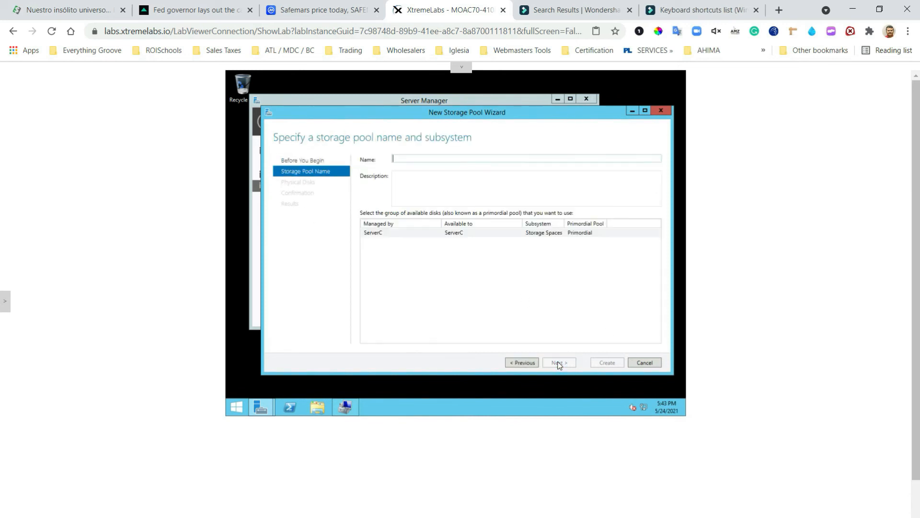
pyautogui.click(417, 157)
pyautogui.write('Pool1')
# Add PhysicalDisk1 and PhysicalDisk2 to the pool, then create it and close the wizard
pyautogui.click(561, 366)
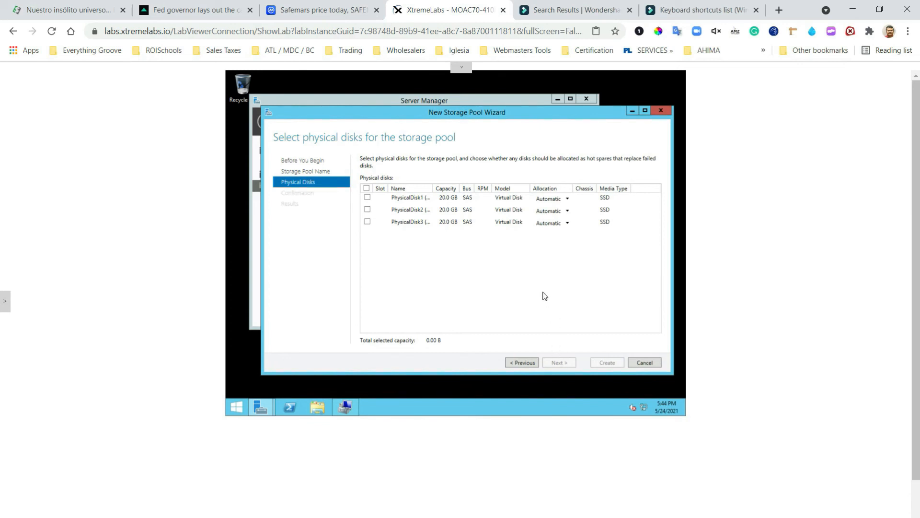
pyautogui.click(367, 197)
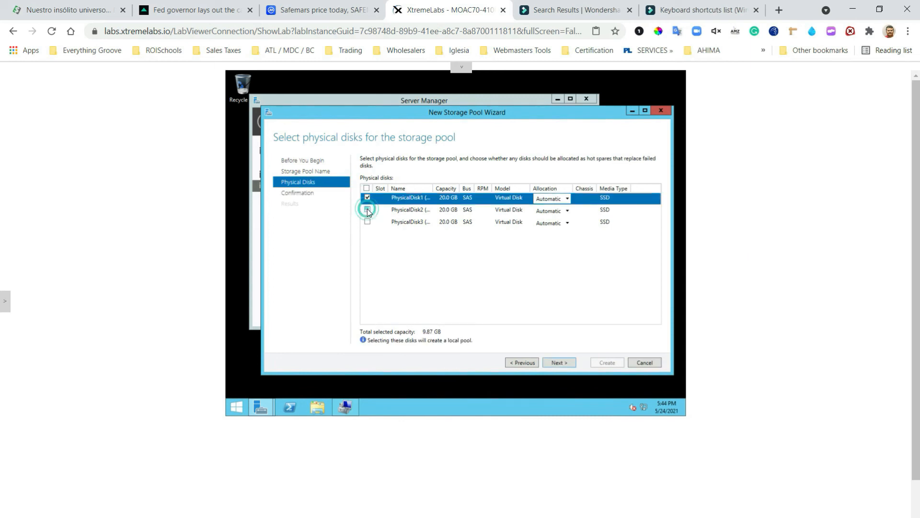
pyautogui.click(368, 210)
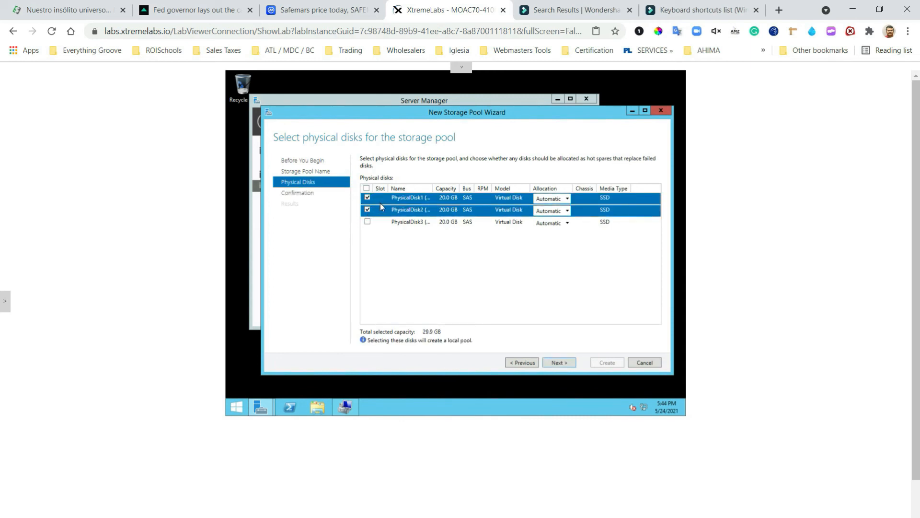
pyautogui.click(559, 363)
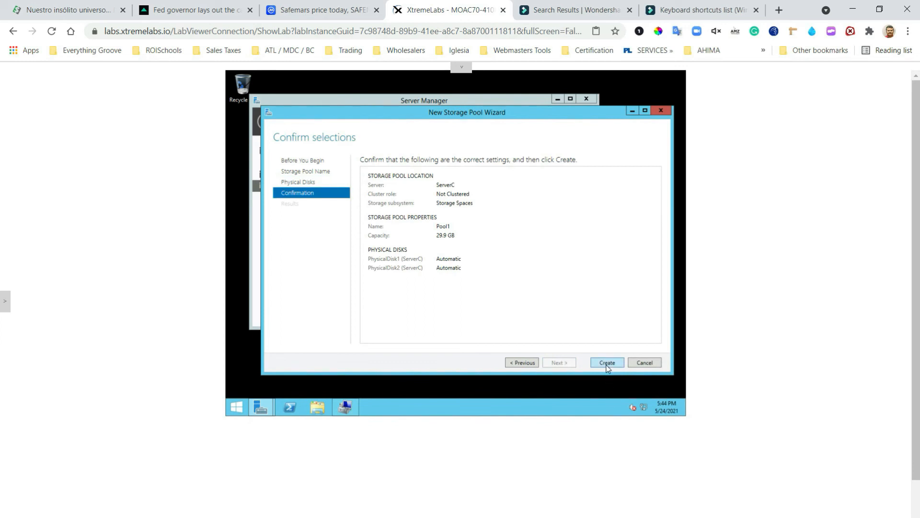
pyautogui.click(607, 362)
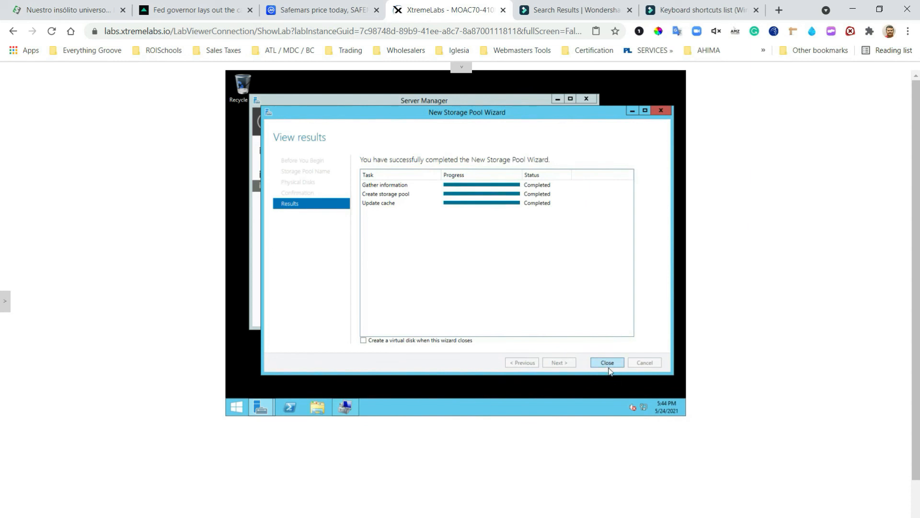
pyautogui.click(607, 364)
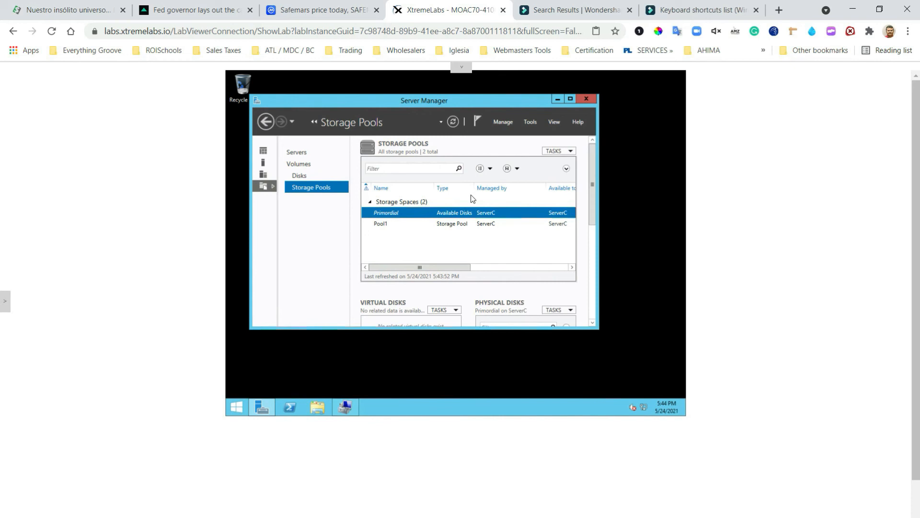
# Select Pool1 and start the New Virtual Disk wizard from the Virtual Disks tasks
pyautogui.click(377, 224)
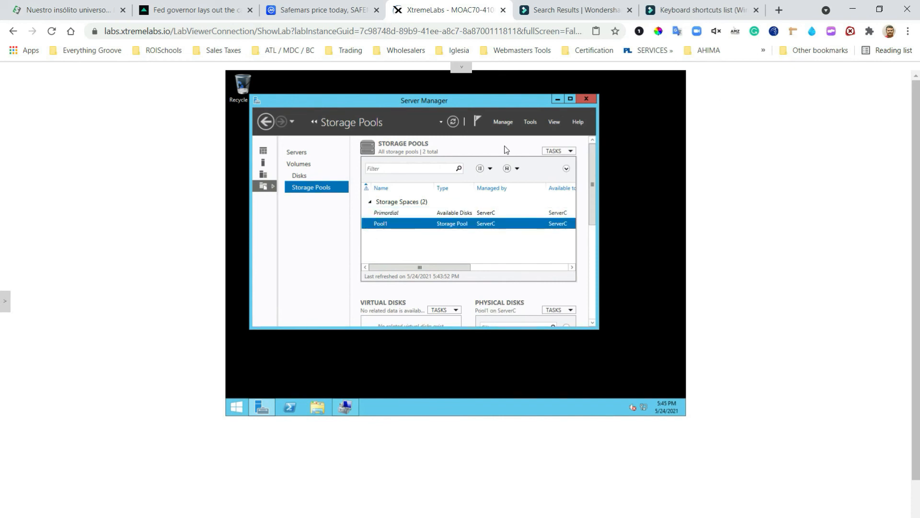
pyautogui.scroll(-1, 507, 150)
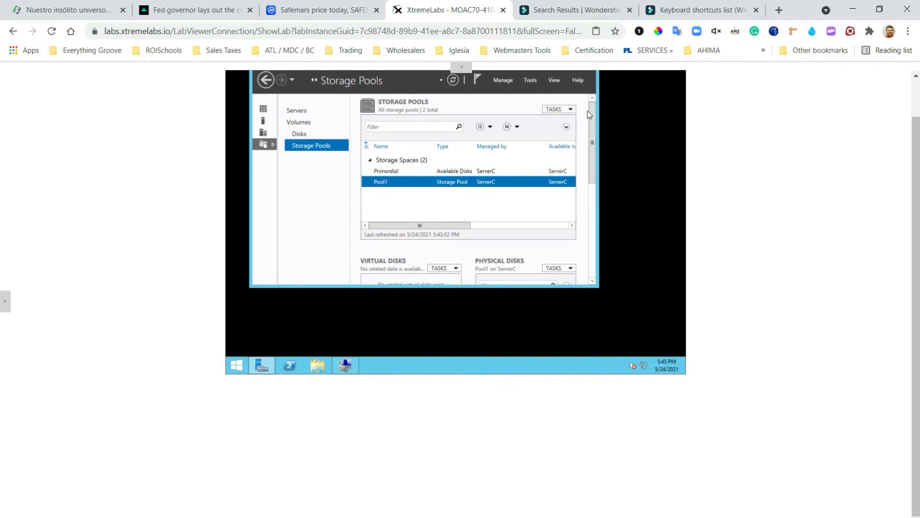
pyautogui.scroll(-3, 594, 148)
pyautogui.scroll(-2, 597, 156)
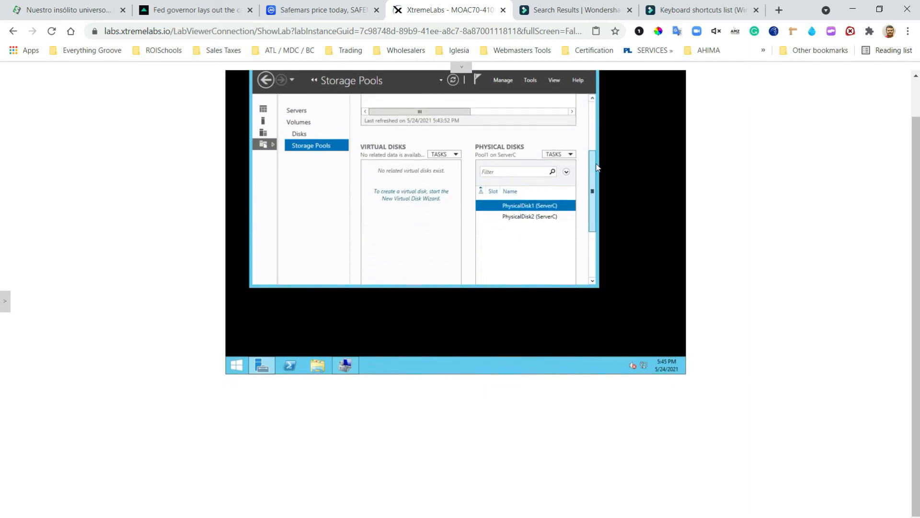
pyautogui.click(454, 151)
pyautogui.click(453, 162)
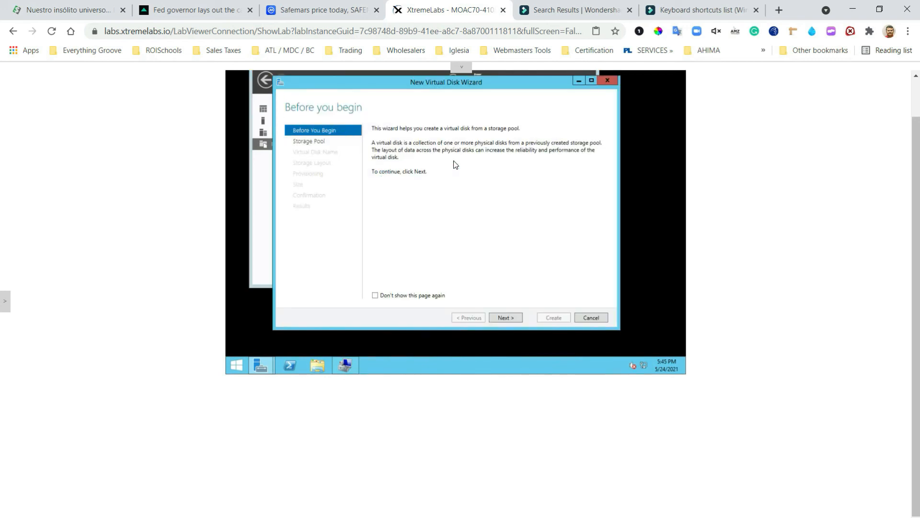
# Keep Pool1 as the storage pool and enter Data1 as the virtual disk name
pyautogui.click(508, 315)
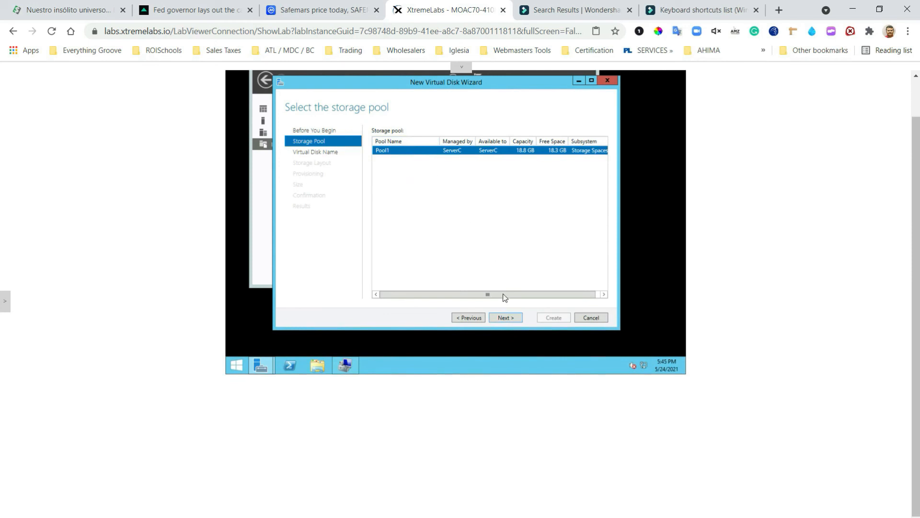
pyautogui.click(505, 318)
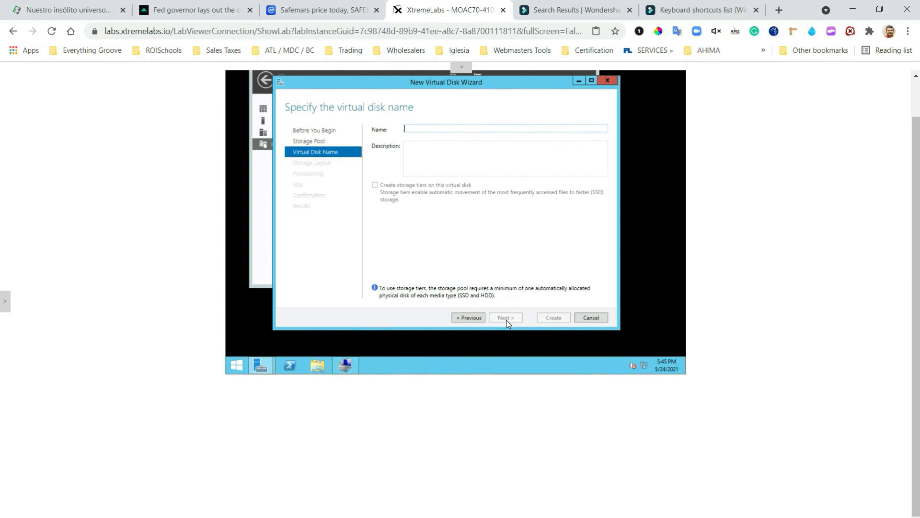
pyautogui.click(469, 127)
pyautogui.write('Data1')
# Create Data1 with the Mirror layout, Fixed provisioning and the maximum 7.00 GB size
pyautogui.click(506, 317)
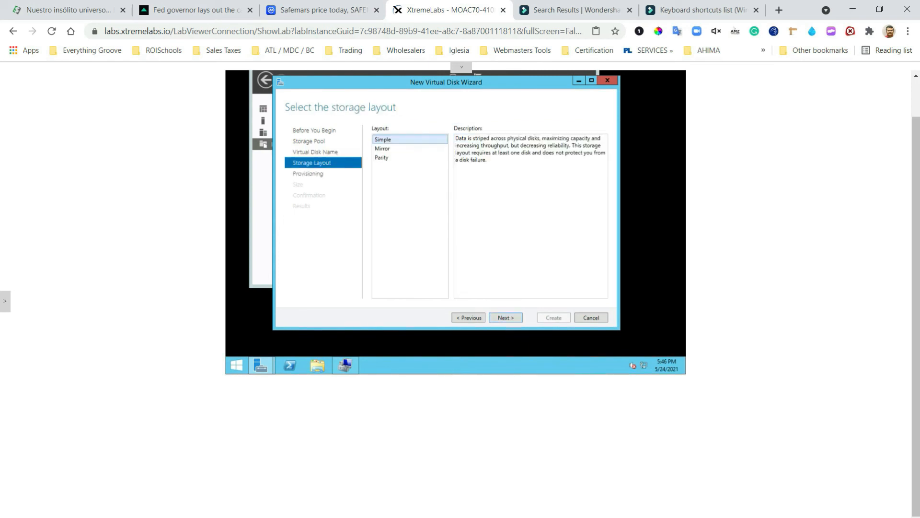
pyautogui.click(384, 159)
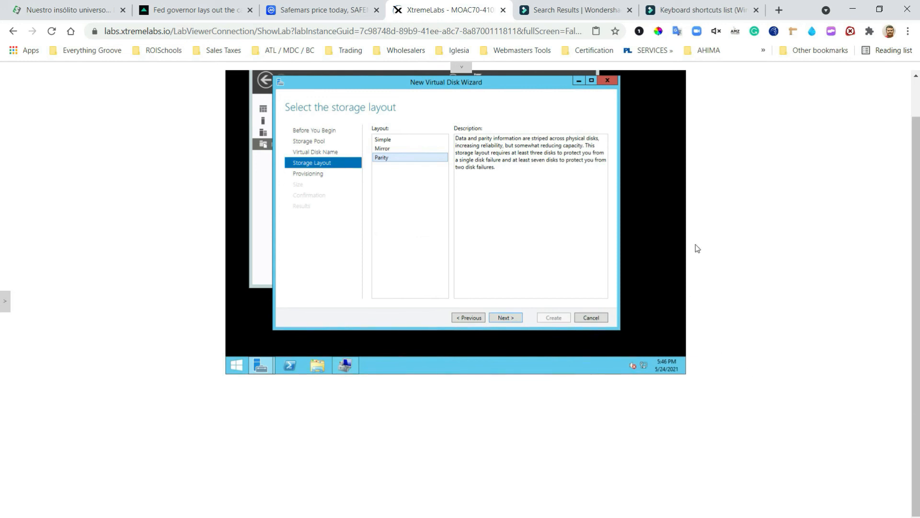
pyautogui.click(389, 148)
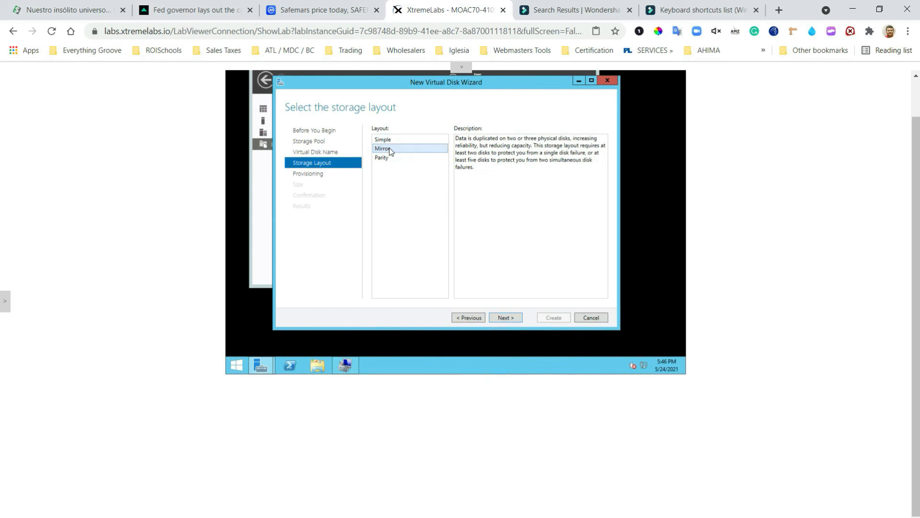
pyautogui.click(506, 318)
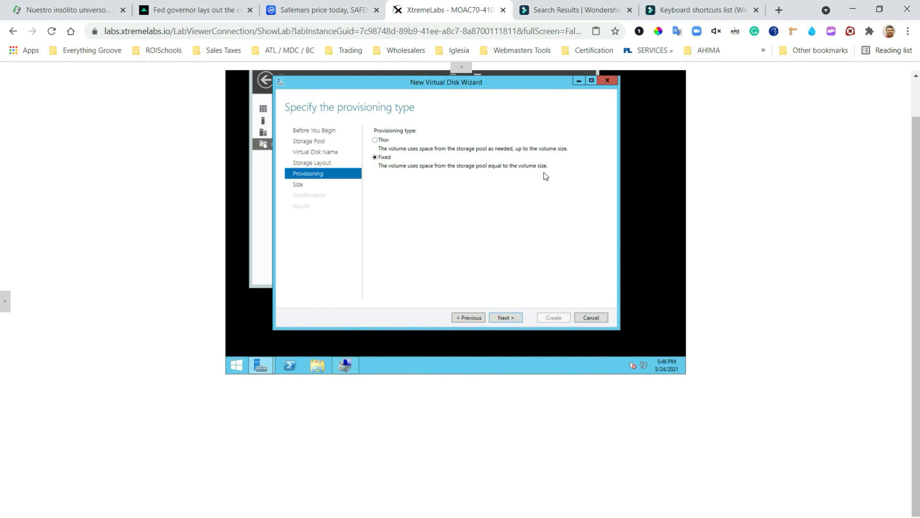
pyautogui.click(507, 318)
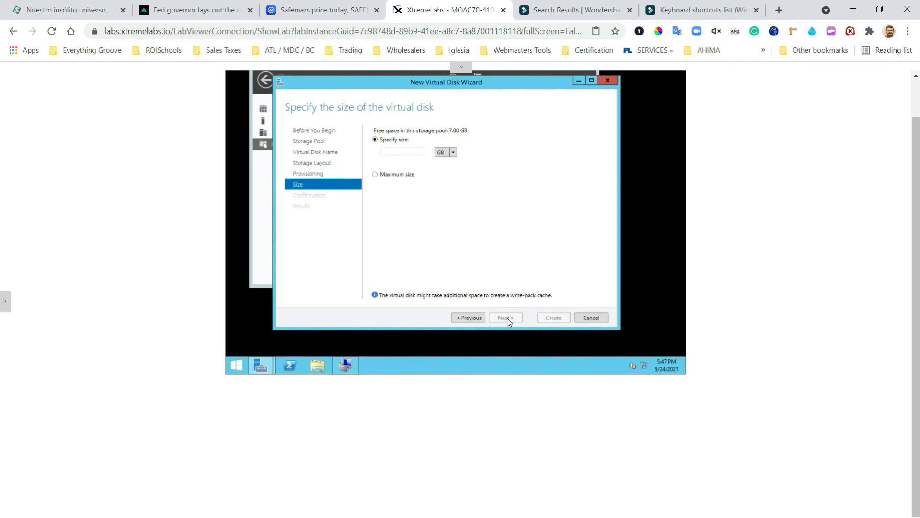
pyautogui.click(375, 175)
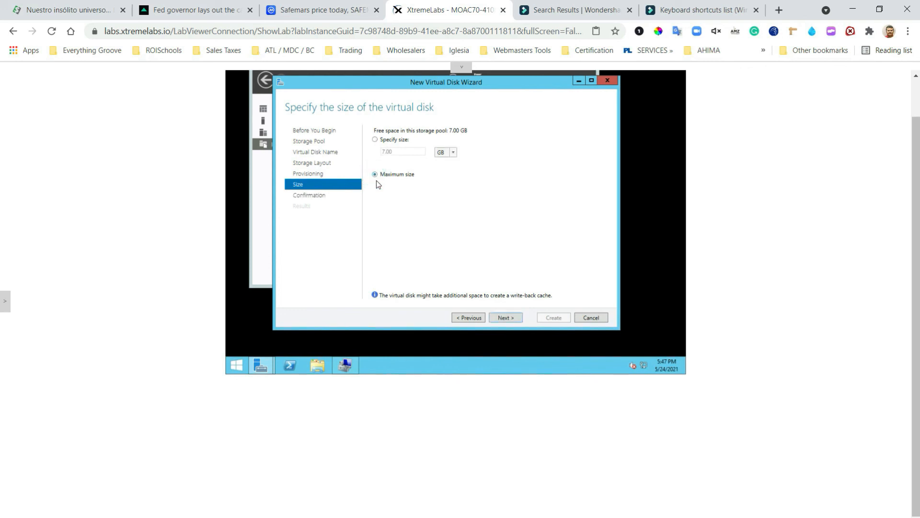
pyautogui.click(510, 318)
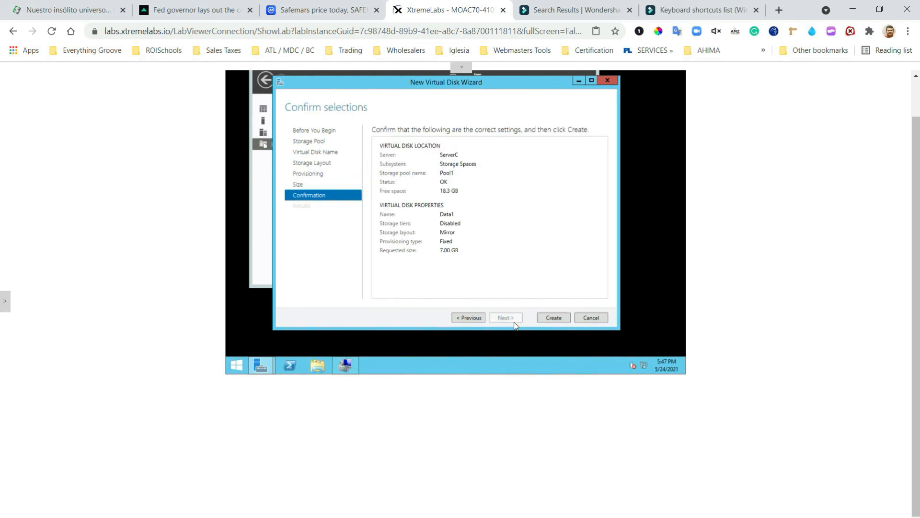
pyautogui.click(555, 318)
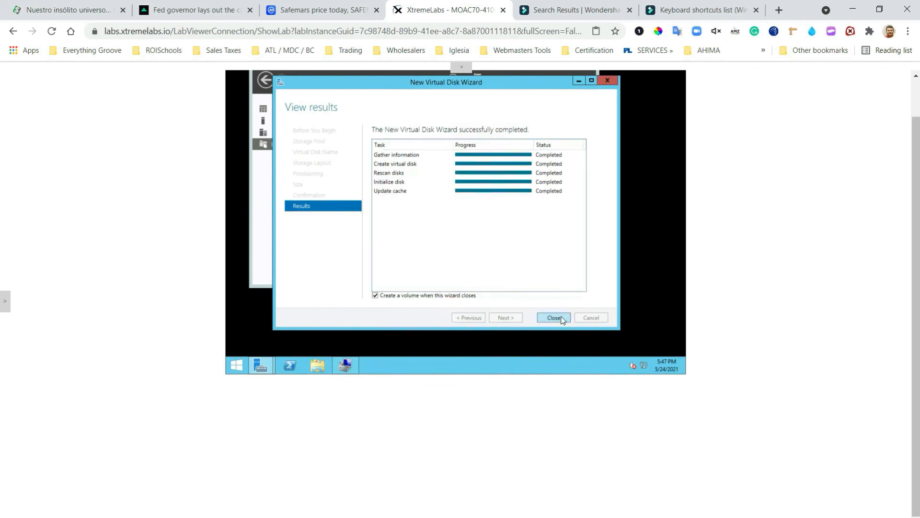
pyautogui.click(553, 318)
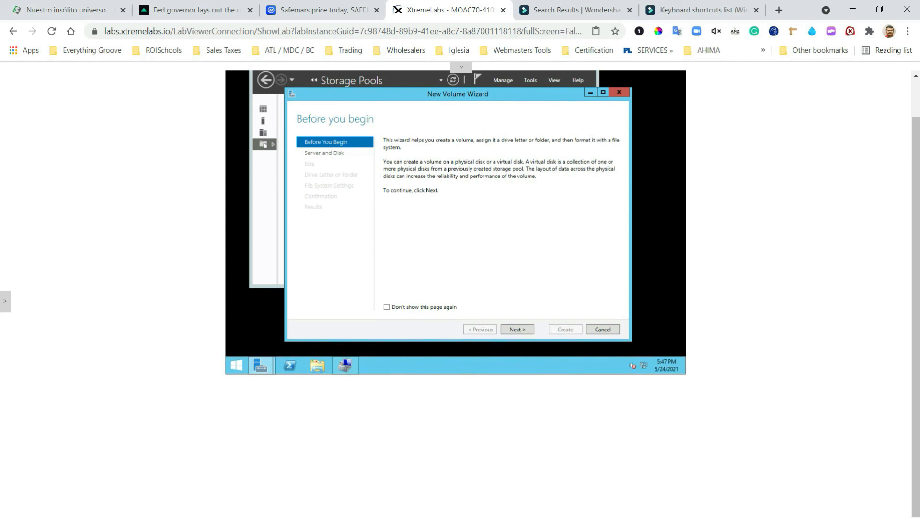
# Close the virtual disk wizard and start a New Volume on Data1
pyautogui.click(591, 93)
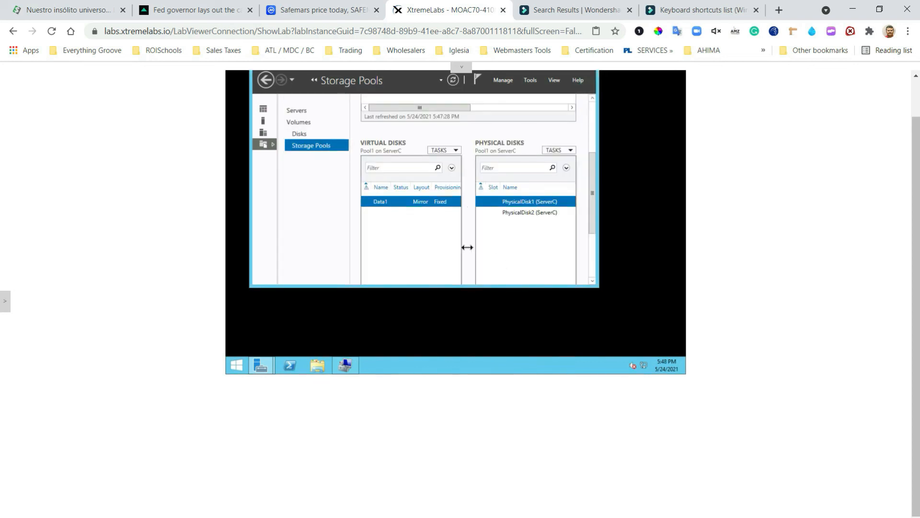
pyautogui.rightClick(399, 205)
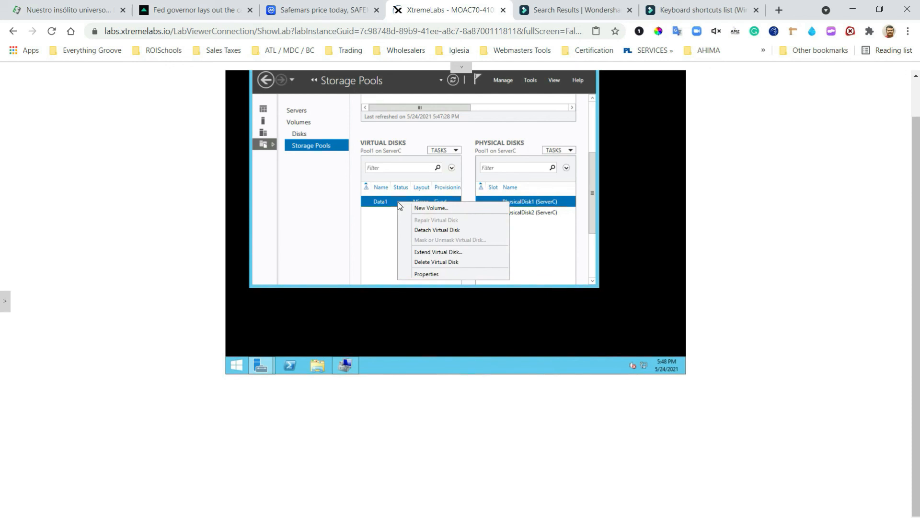
pyautogui.click(439, 209)
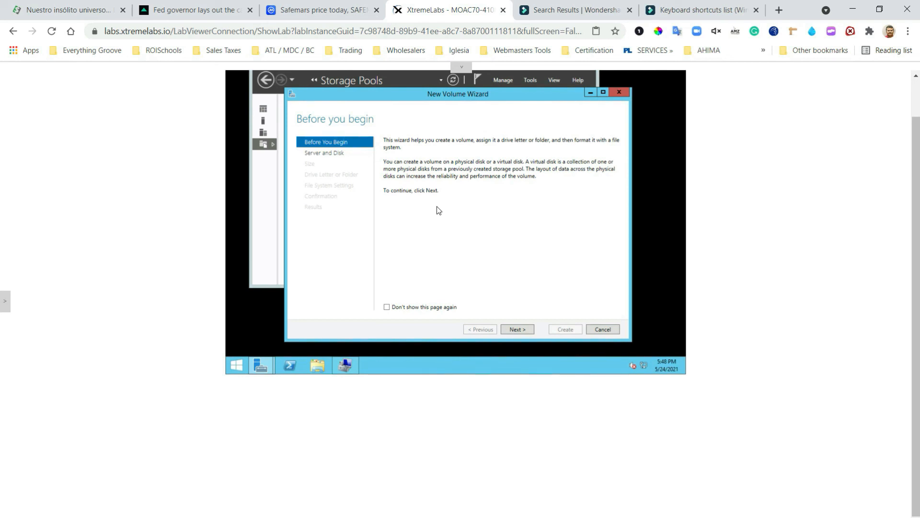
# Target Disk 4 (Data1) and keep the full 6.97 GB volume size
pyautogui.click(518, 329)
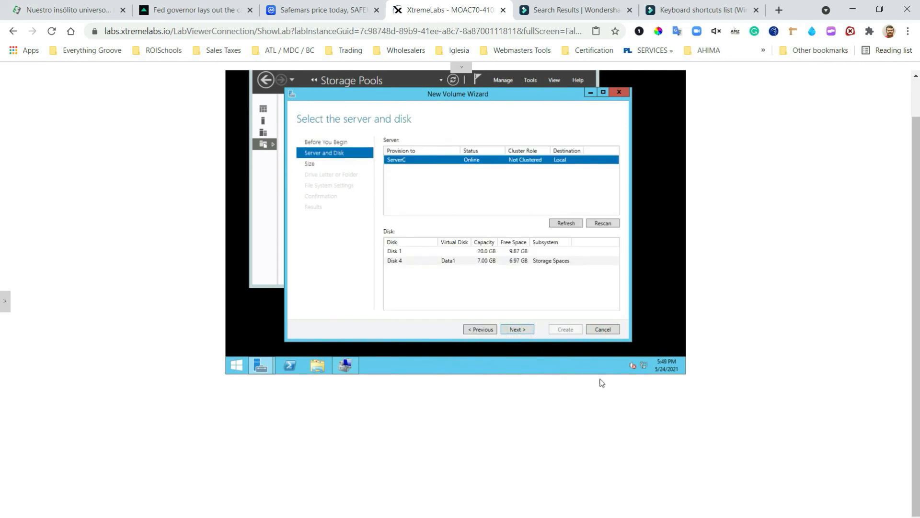
pyautogui.click(396, 259)
pyautogui.click(515, 331)
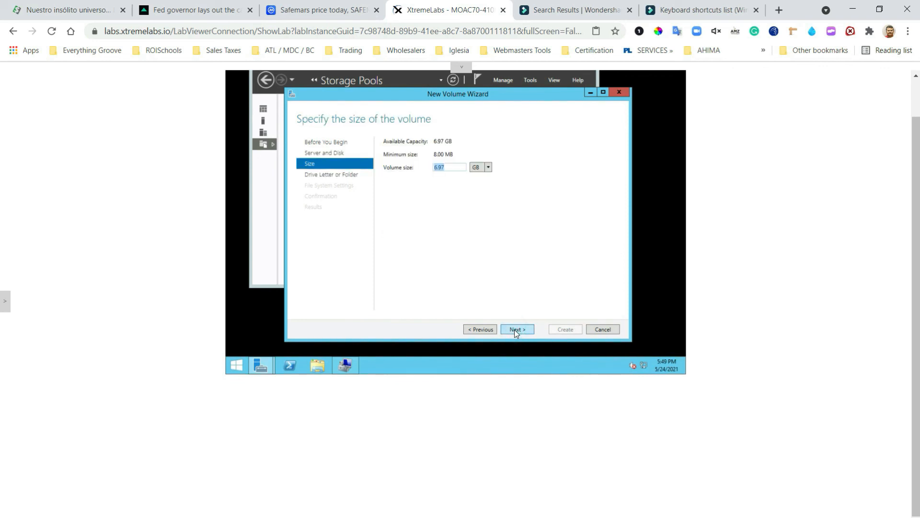
pyautogui.click(452, 168)
pyautogui.click(518, 330)
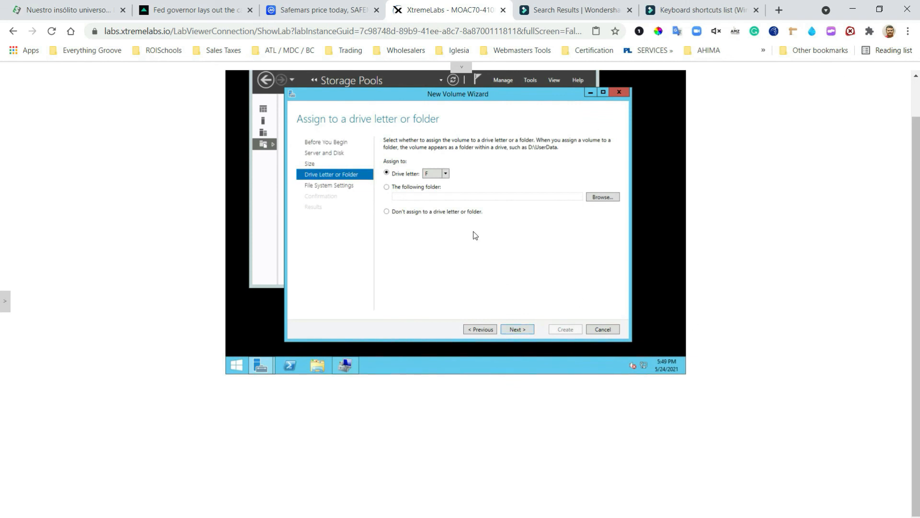
# Assign drive letter J, keep the NTFS defaults, and create the volume
pyautogui.click(445, 174)
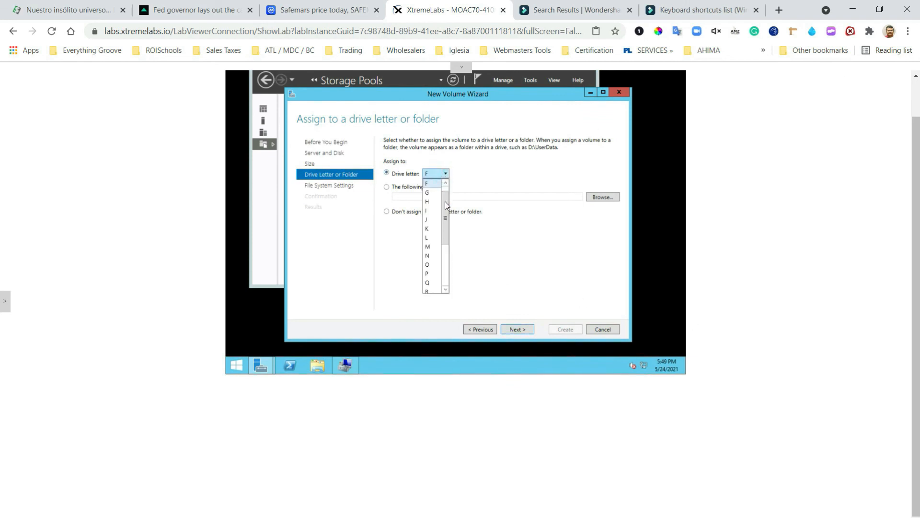
pyautogui.click(431, 219)
pyautogui.click(520, 328)
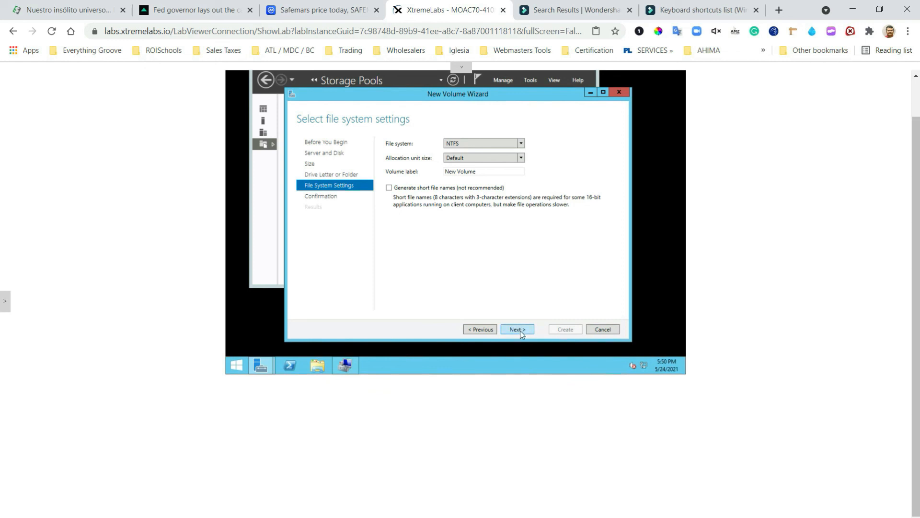
pyautogui.click(519, 331)
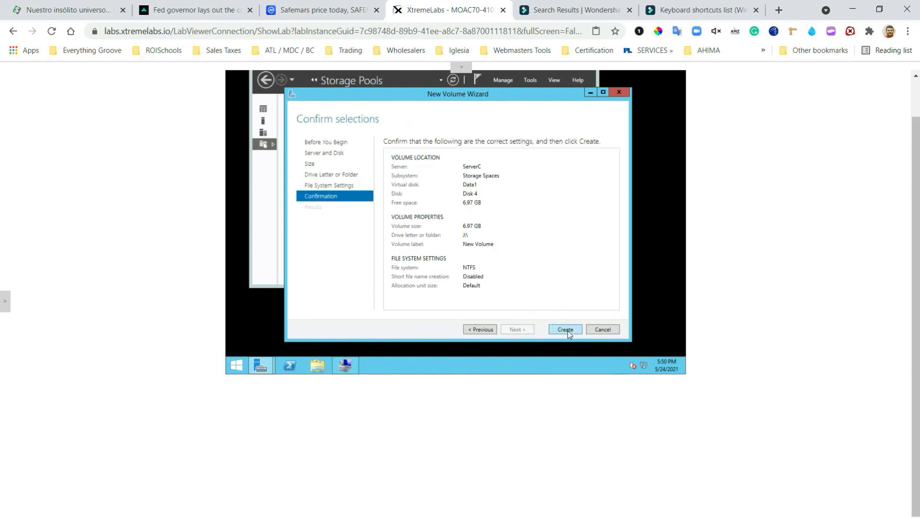
pyautogui.click(566, 330)
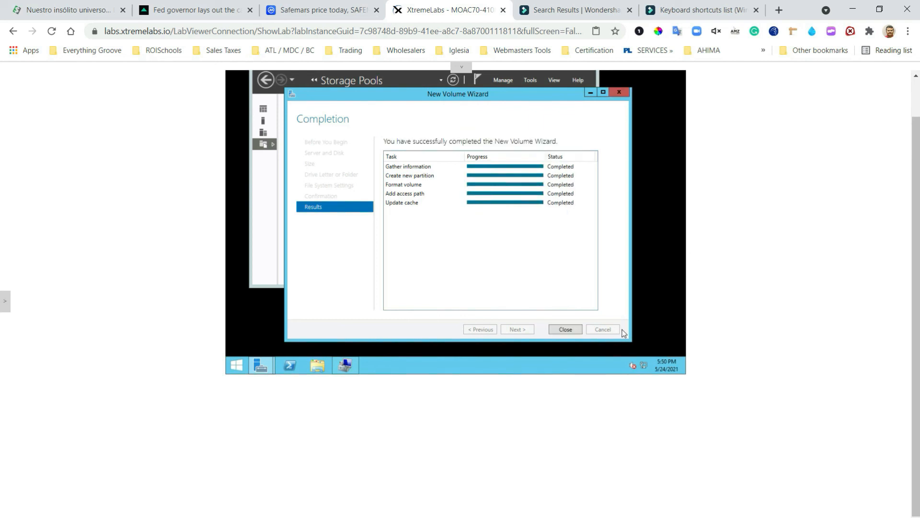
pyautogui.click(569, 329)
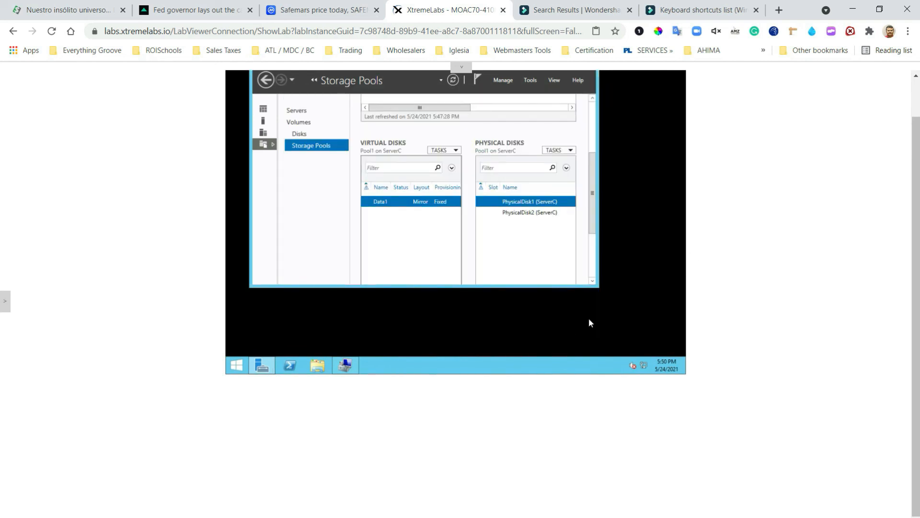
pyautogui.scroll(1, 640, 283)
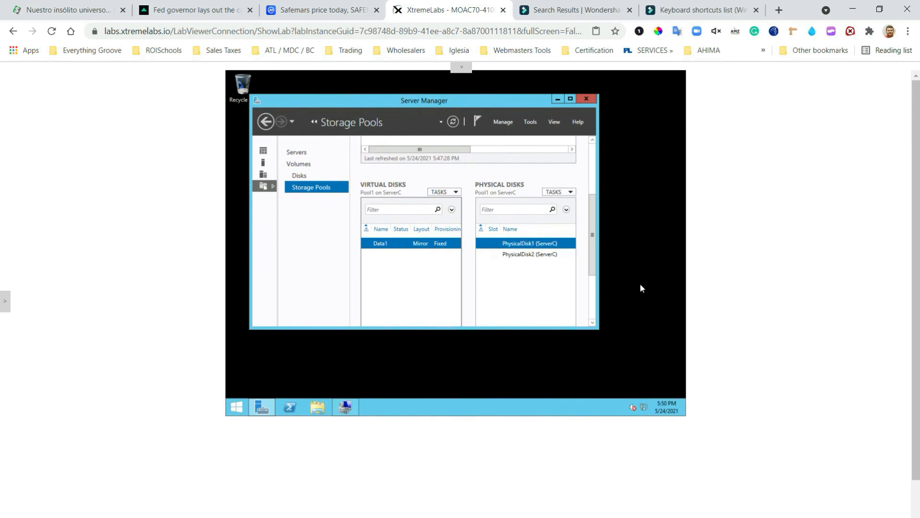